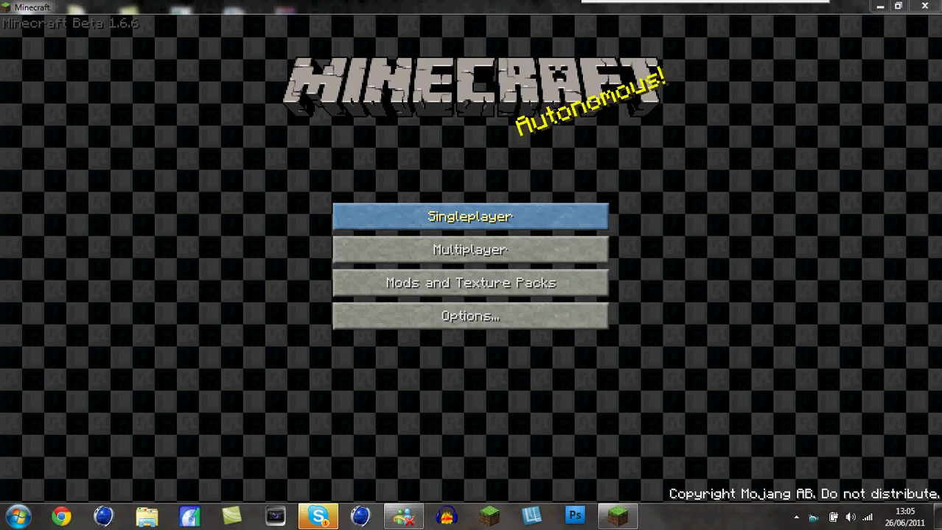
Load the Helloo world from the singleplayer world list
{"action": "left_click", "coordinate": [470, 217]}
{"action": "left_click", "coordinate": [434, 204]}
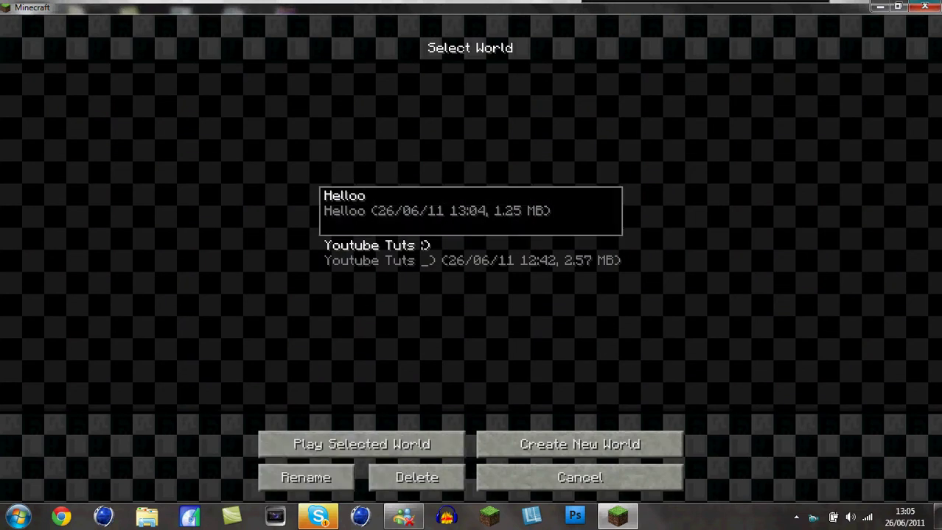
{"action": "left_click", "coordinate": [361, 445]}
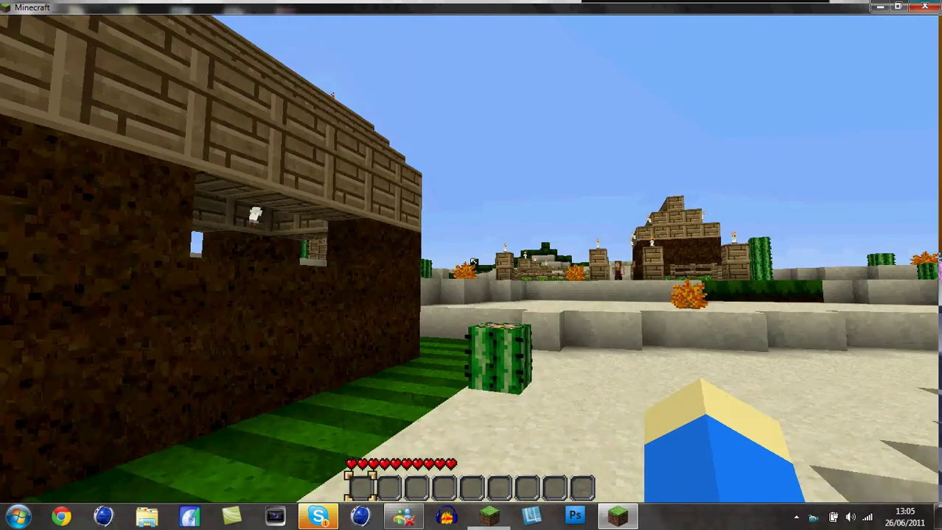
Walk past the cactus toward the village houses and fenced farm, then open the TooManyItems inventory
{"action": "key", "text": "w"}
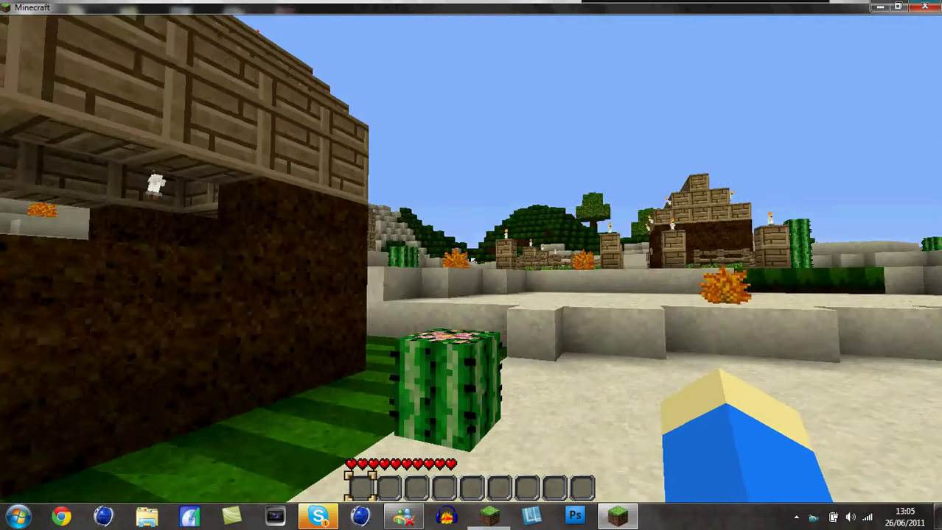
{"action": "key", "text": "w"}
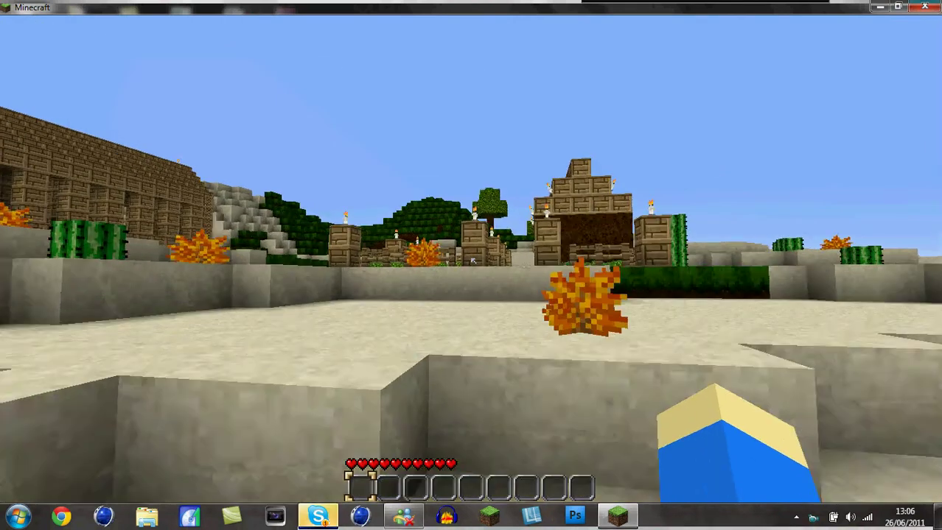
{"action": "key", "text": "w"}
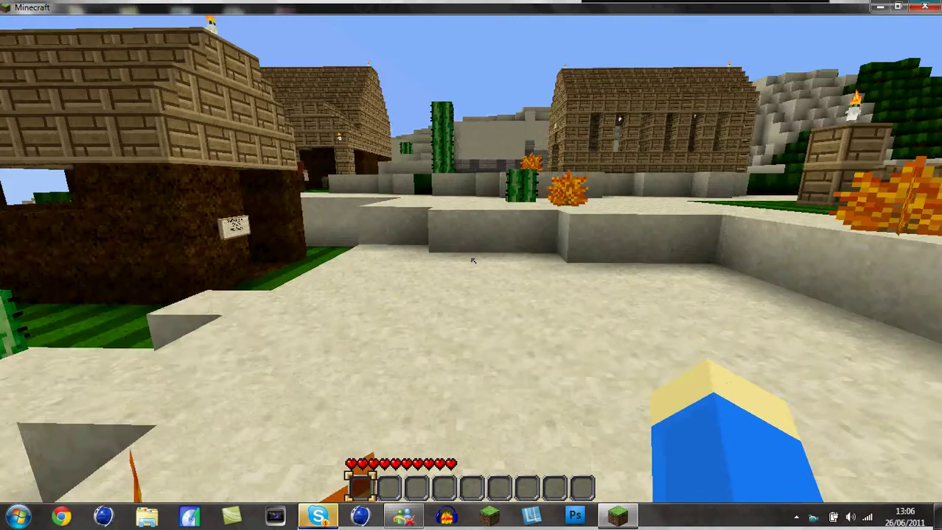
{"action": "key", "text": "w"}
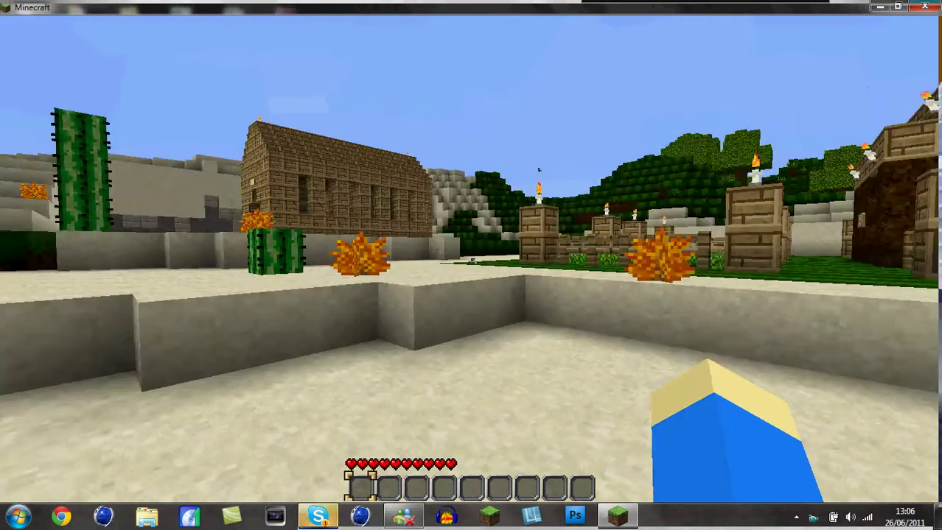
{"action": "key", "text": "w"}
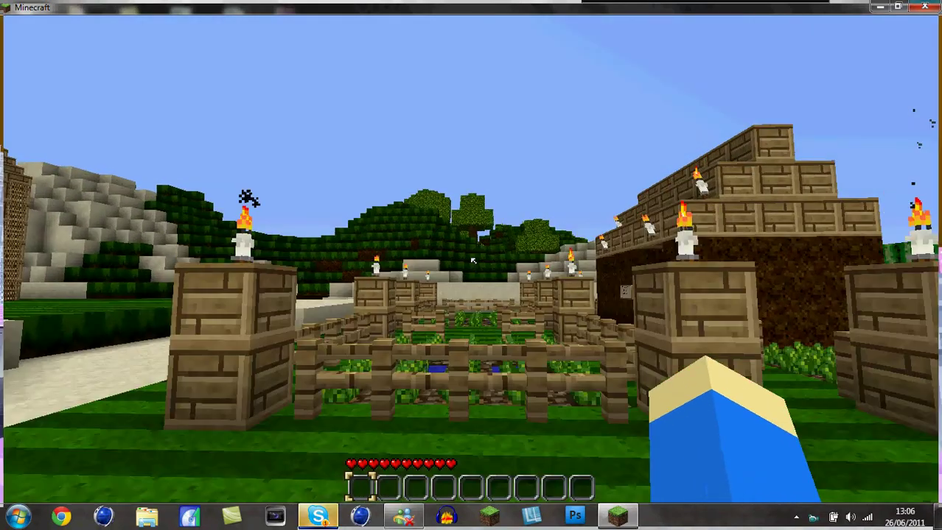
{"action": "key", "text": "w"}
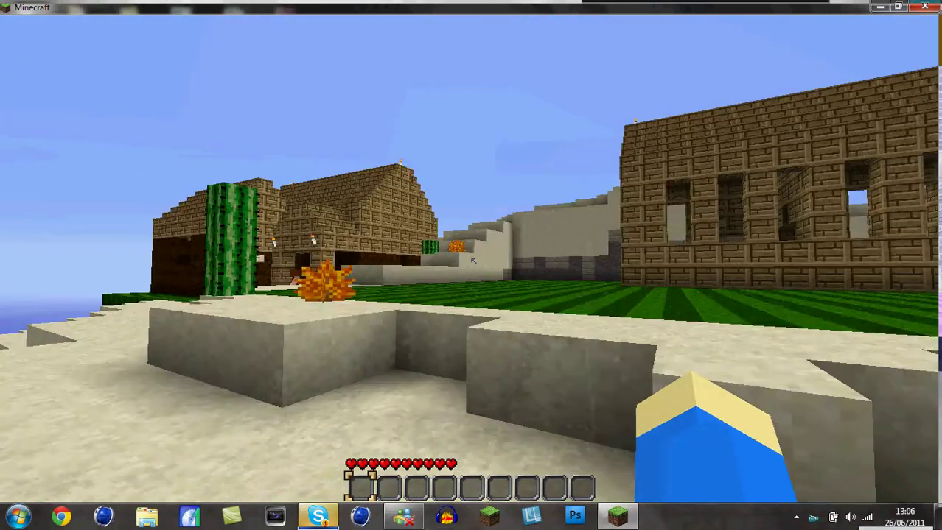
{"action": "key", "text": "w"}
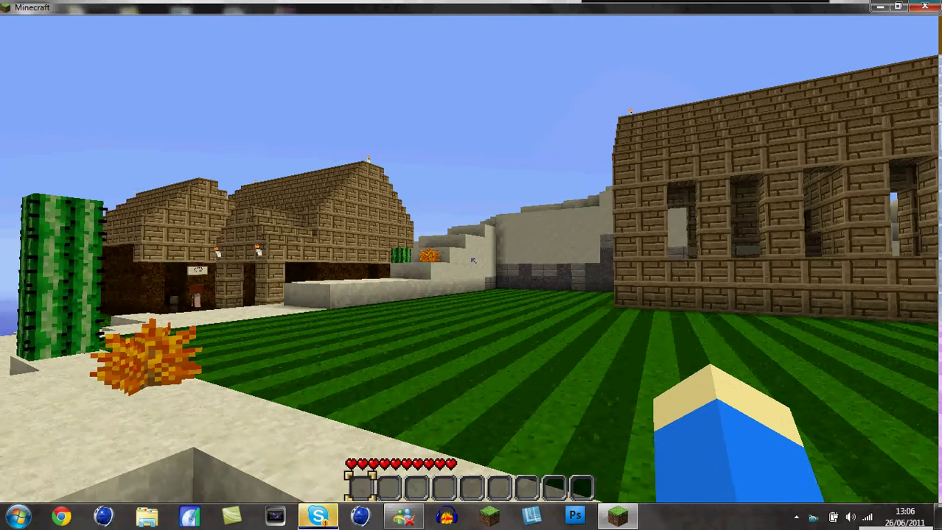
{"action": "key", "text": "w"}
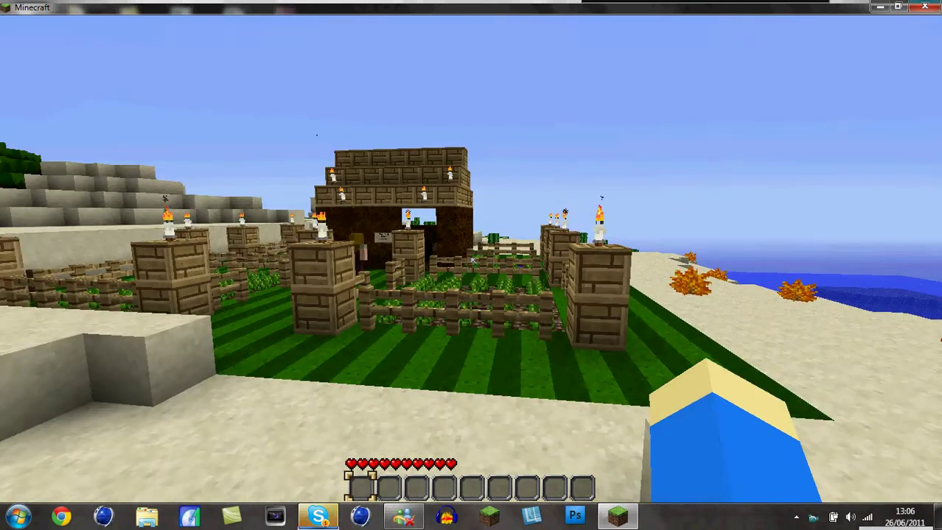
{"action": "key", "text": "w"}
{"action": "key", "text": "e"}
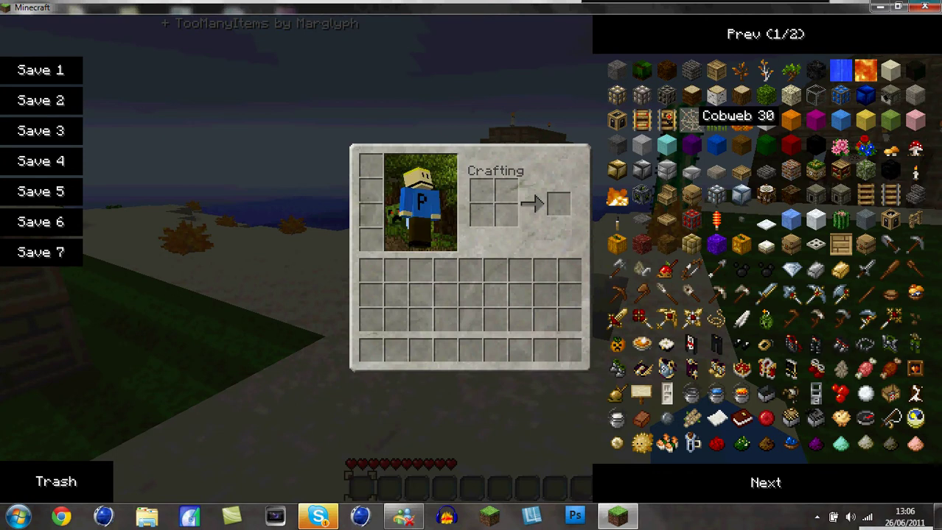
Take a Norman Axe from TooManyItems' second page into the first hotbar slot
{"action": "left_click", "coordinate": [766, 483]}
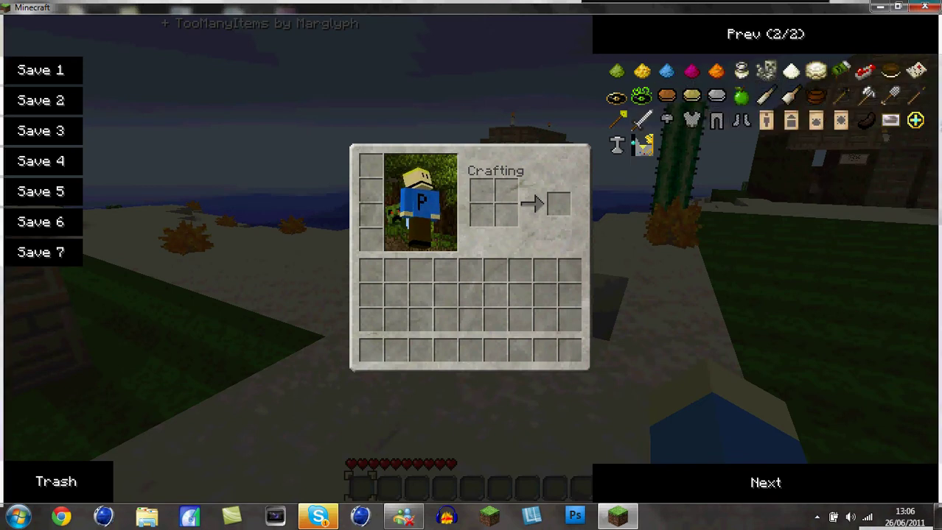
{"action": "left_click", "coordinate": [866, 96]}
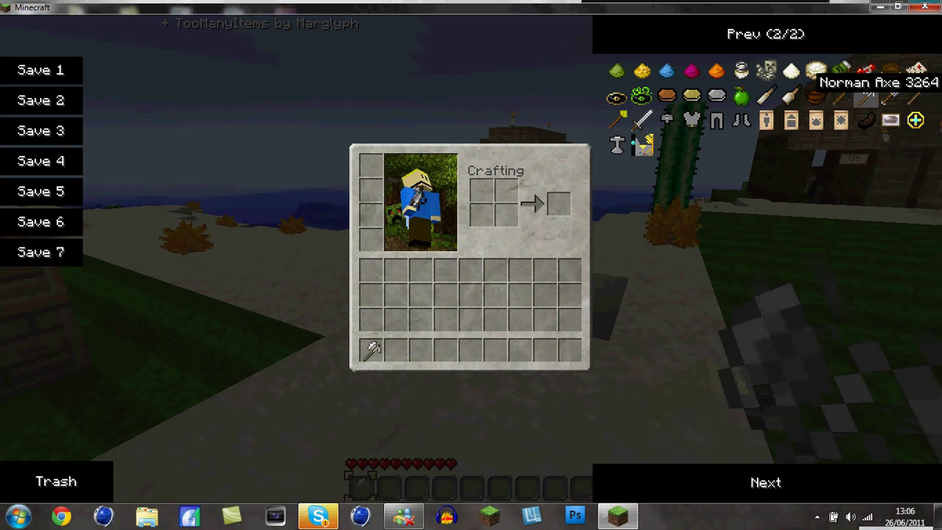
Walk up the stone steps and grassy hill to the big tree, then open chat
{"action": "key", "text": "e"}
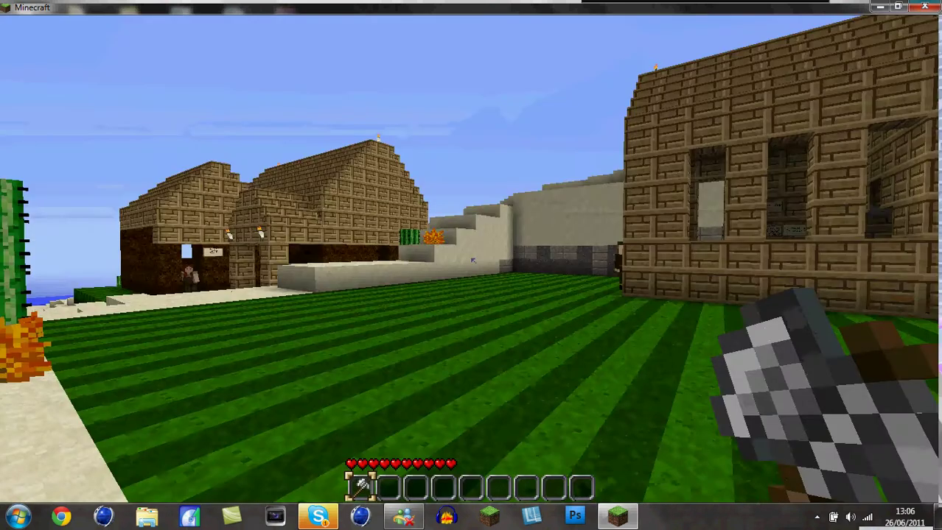
{"action": "key", "text": "w"}
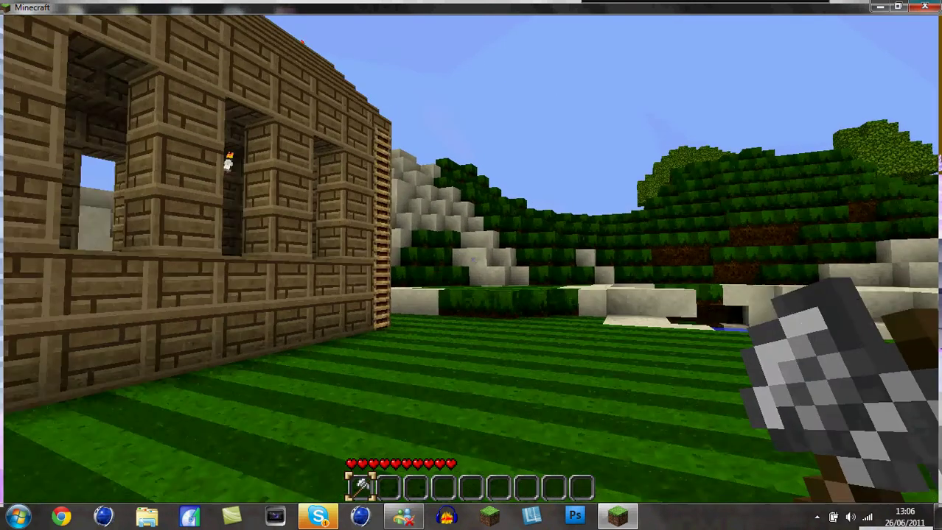
{"action": "key", "text": "w"}
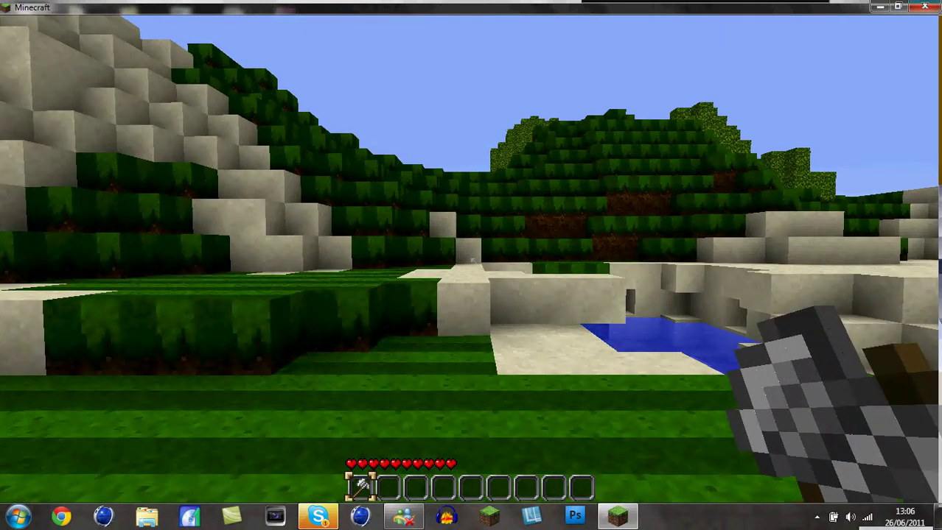
{"action": "key", "text": "w"}
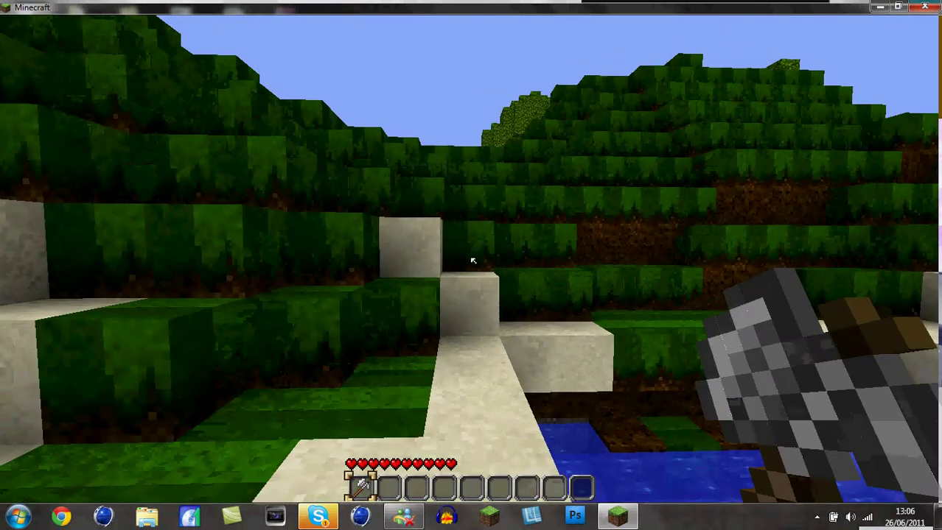
{"action": "key", "text": "w"}
{"action": "key", "text": "space"}
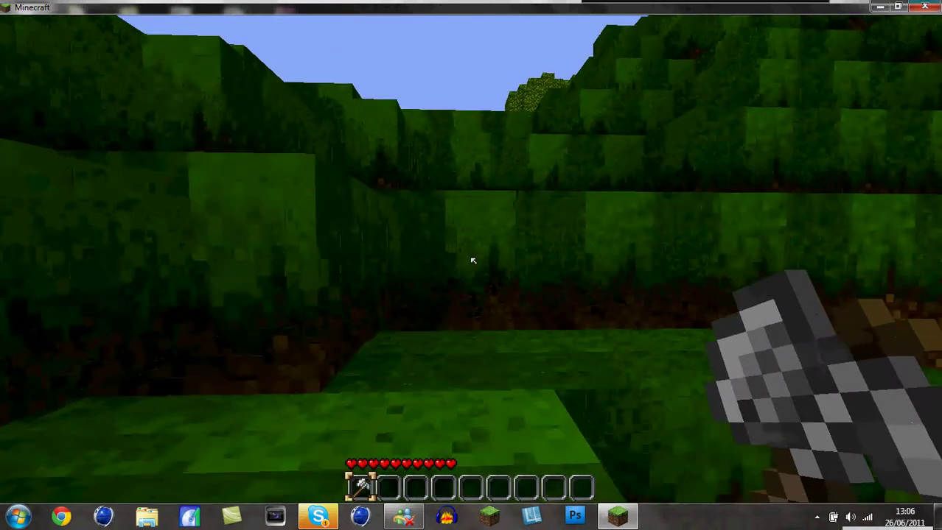
{"action": "key", "text": "w"}
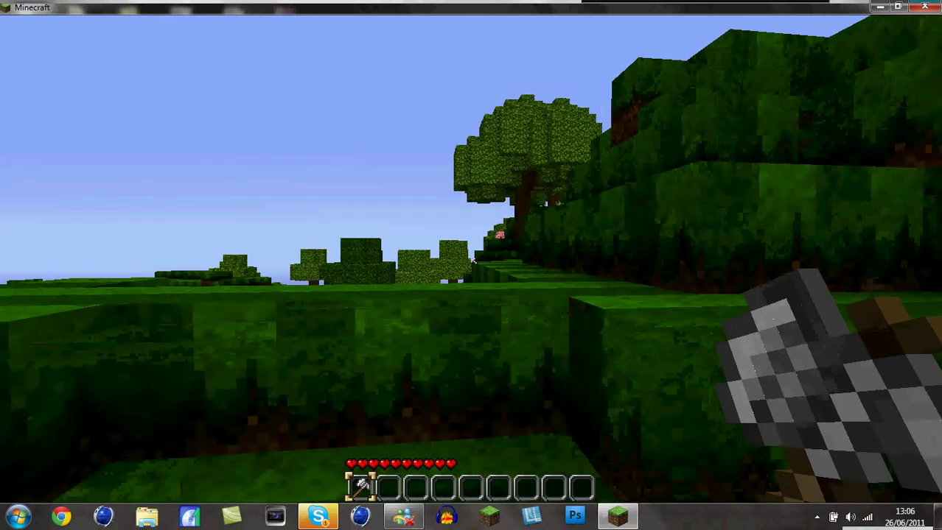
{"action": "key", "text": "w"}
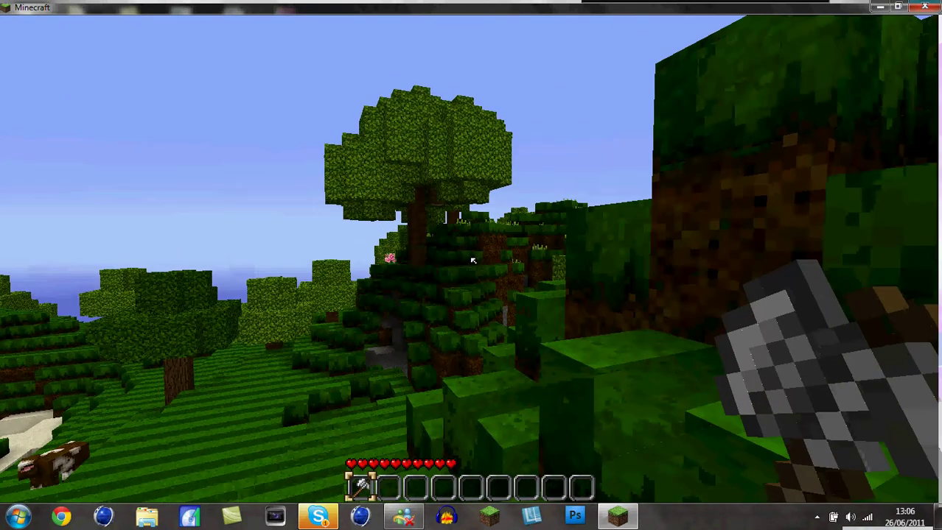
{"action": "key", "text": "w"}
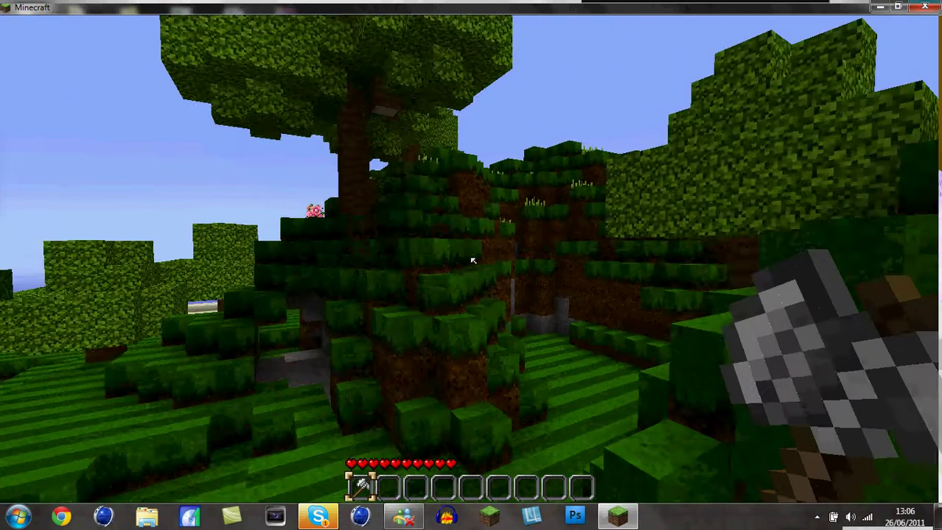
{"action": "key", "text": "w"}
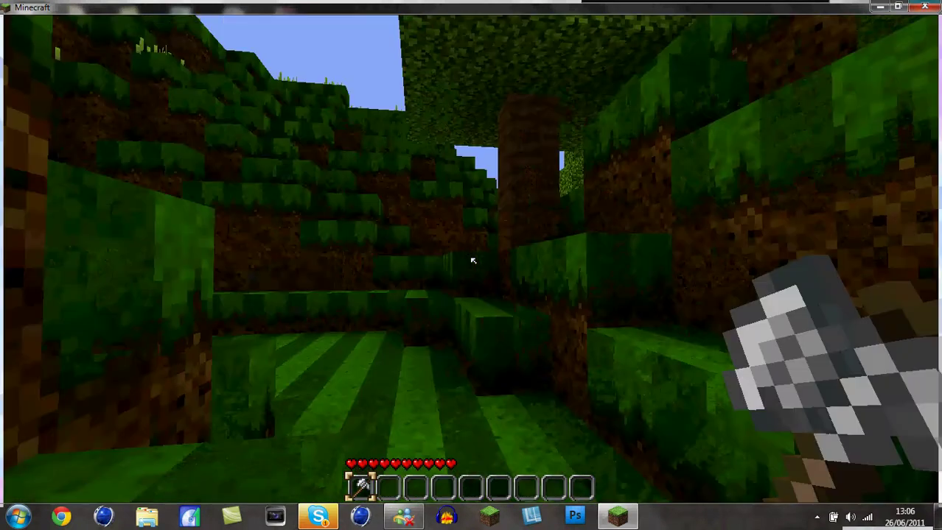
{"action": "key", "text": "t"}
{"action": "type", "text": "help"}
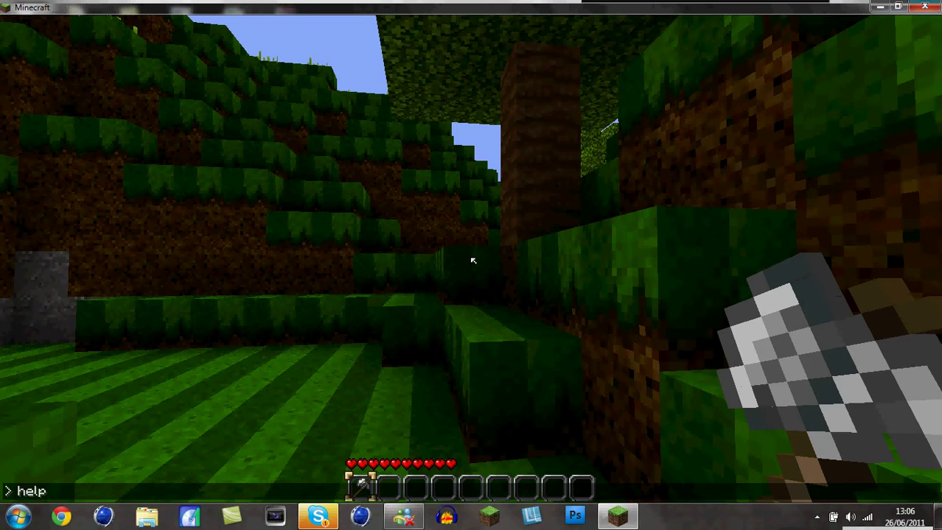
List the Razii commands with help and enable flying with the fly command
{"action": "key", "text": "Return"}
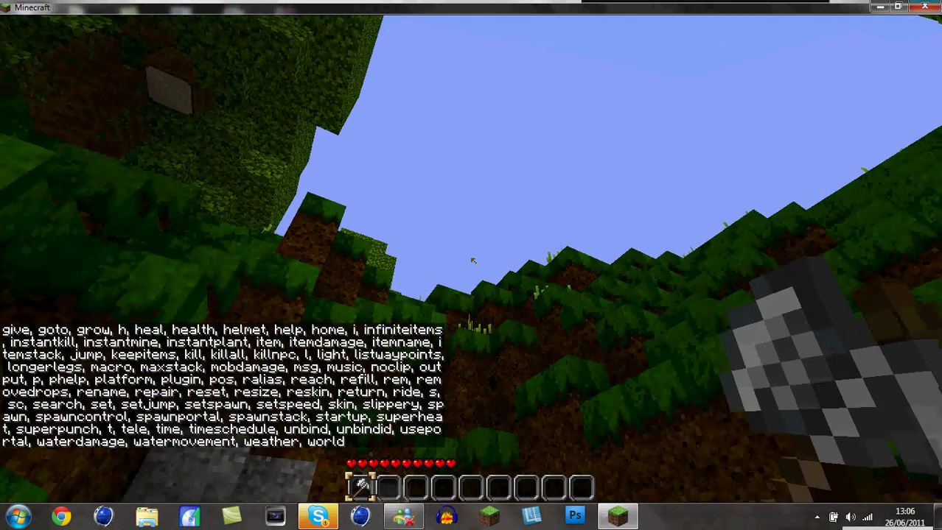
{"action": "type", "text": "t"}
{"action": "type", "text": "y"}
{"action": "key", "text": "Return"}
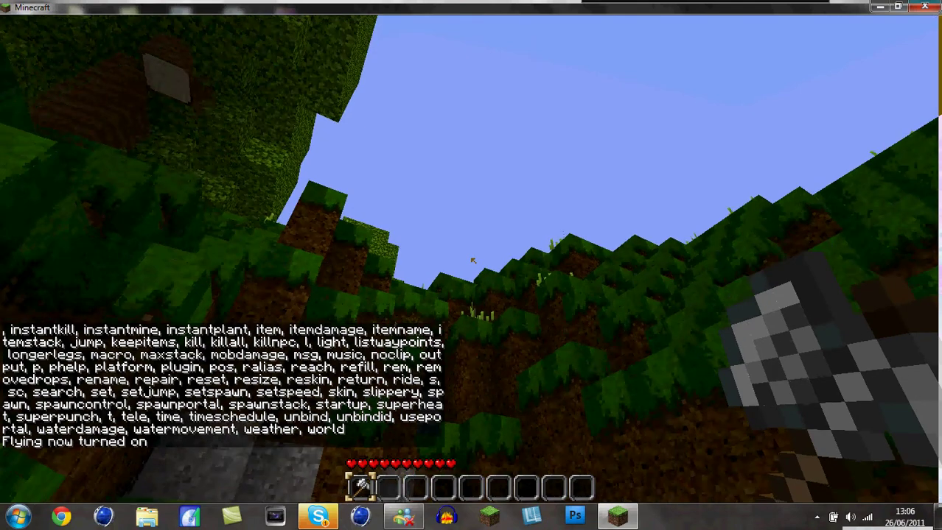
Fly up through the tree canopy above the treetops and type the fly command again
{"action": "key", "text": "w"}
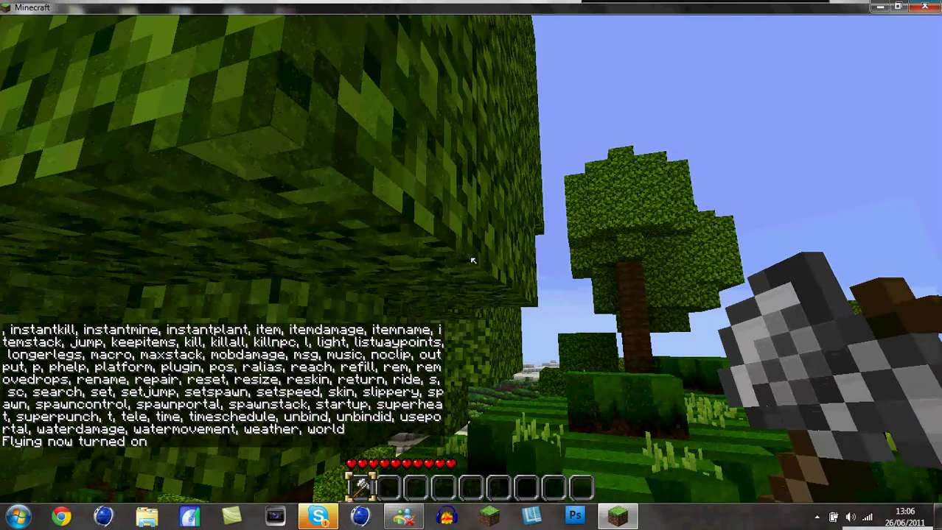
{"action": "key", "text": "w"}
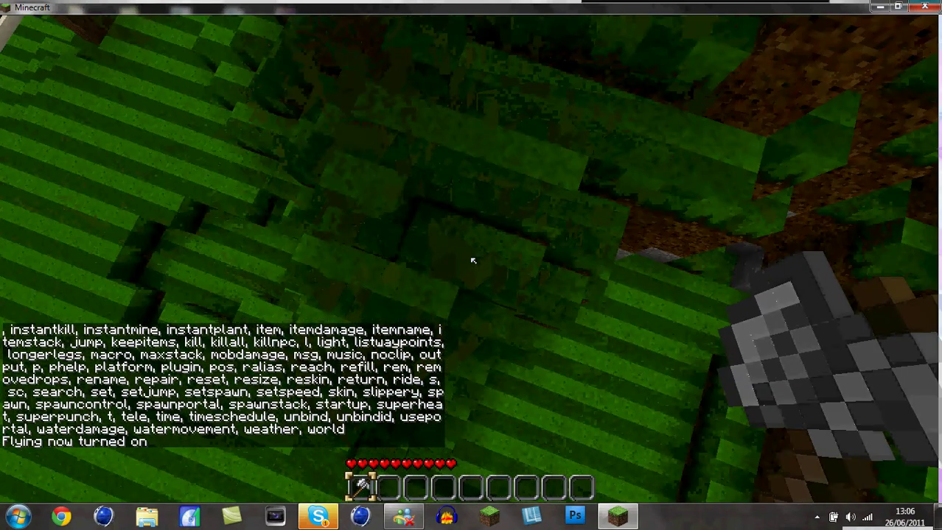
{"action": "key", "text": "w"}
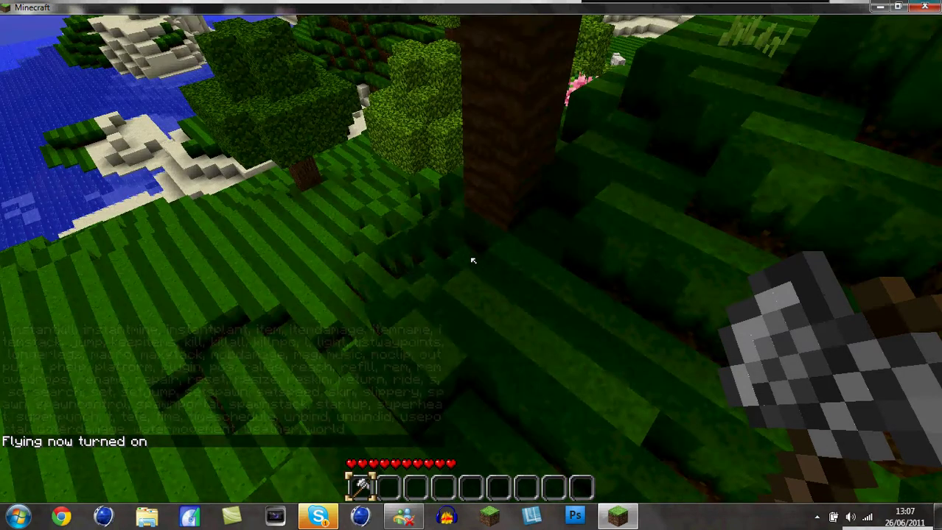
{"action": "key", "text": "w"}
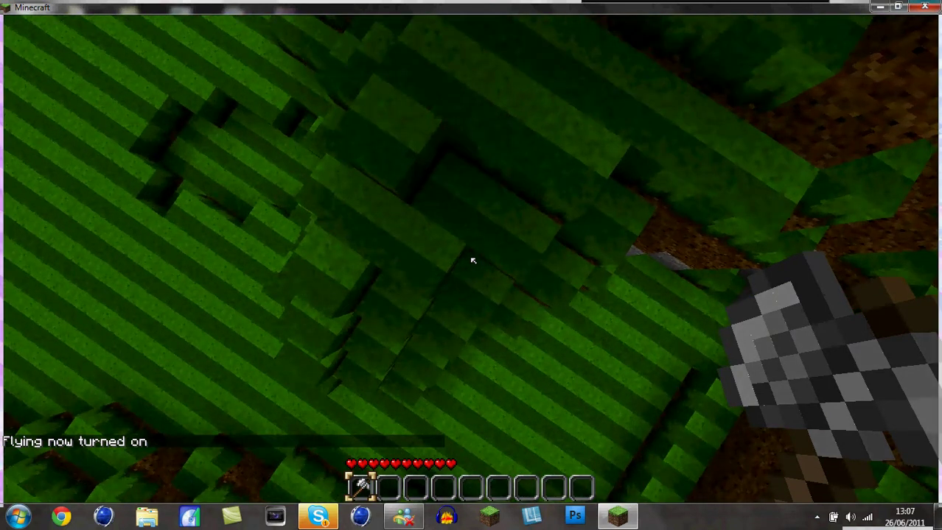
{"action": "key", "text": "w"}
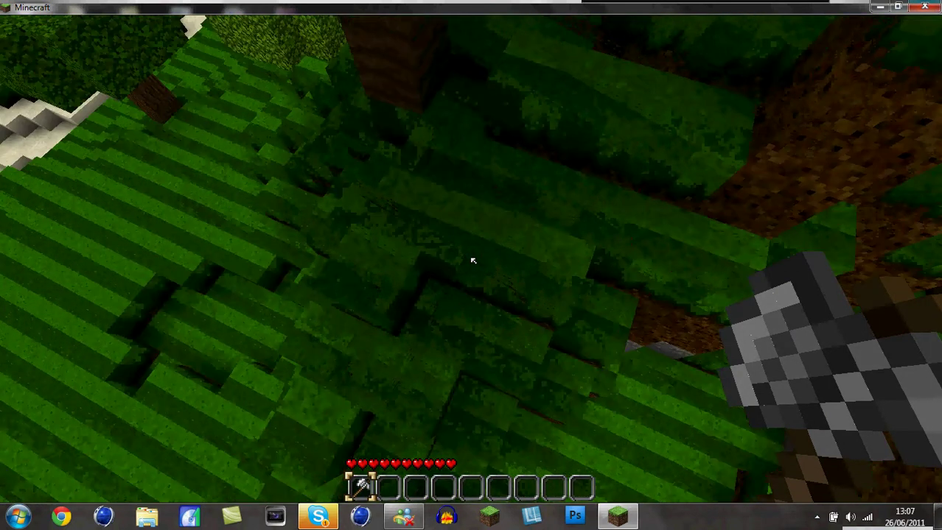
{"action": "type", "text": "wtf"}
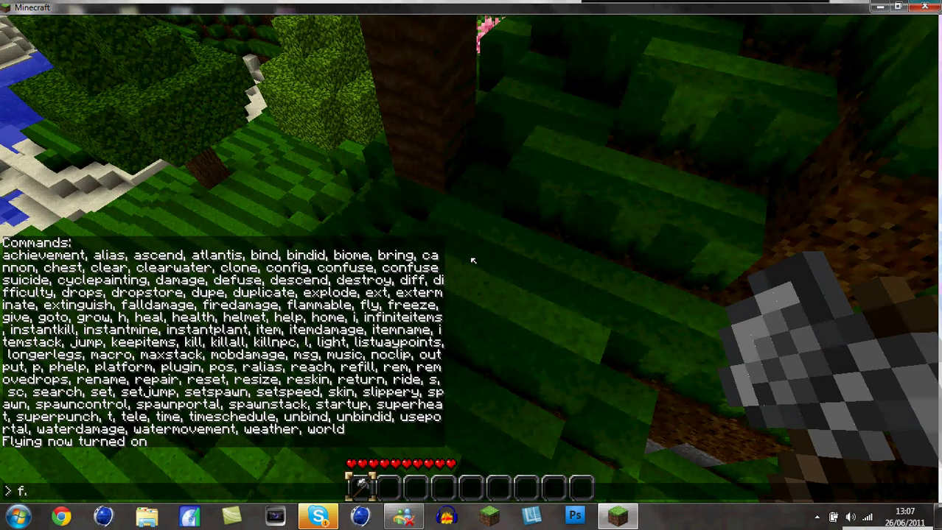
{"action": "type", "text": "y"}
Turn flying off, chop six wood logs from the tree trunk, and open the inventory
{"action": "key", "text": "Return"}
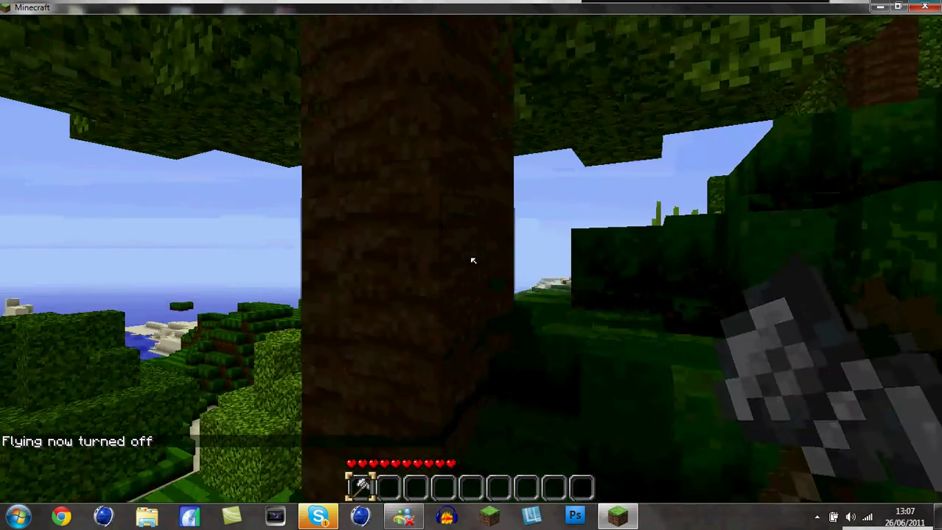
{"action": "left_click", "coordinate": [473, 260]}
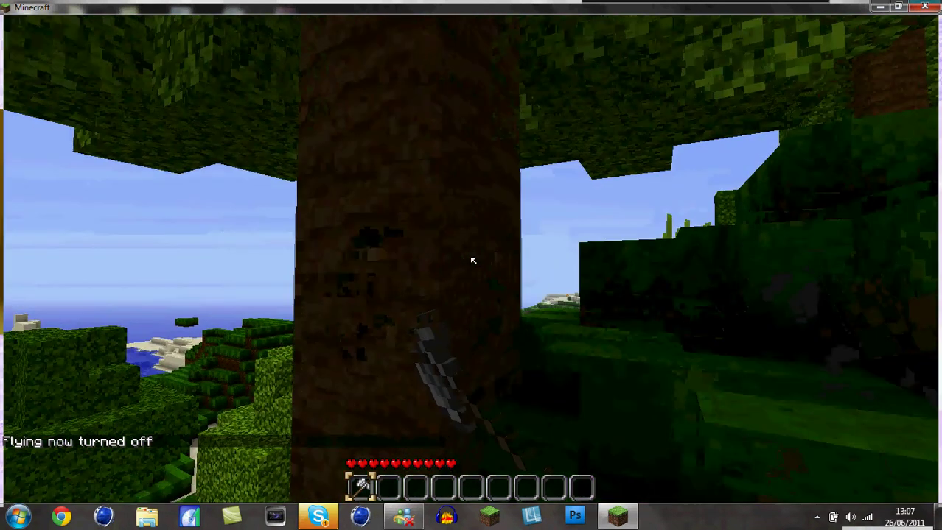
{"action": "left_click", "coordinate": [473, 260]}
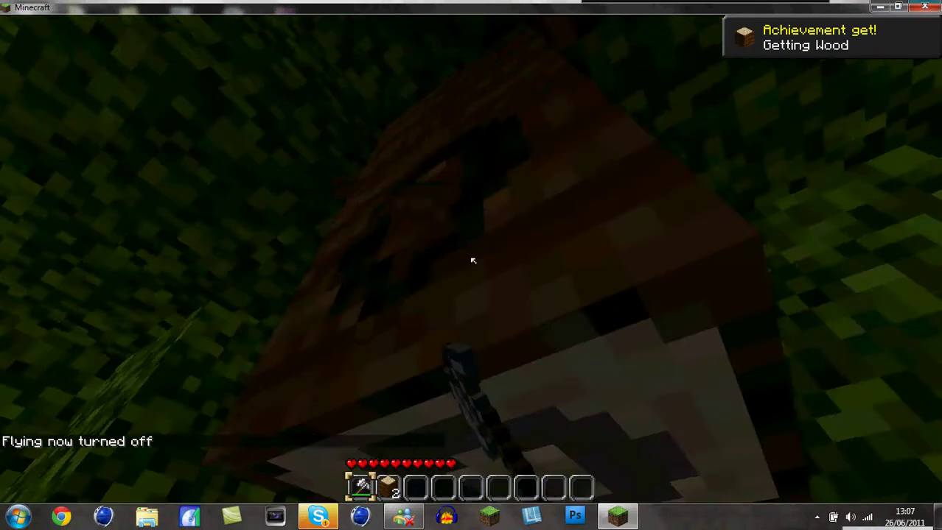
{"action": "left_click", "coordinate": [473, 260]}
{"action": "left_click", "coordinate": [473, 260]}
{"action": "left_click", "coordinate": [473, 260]}
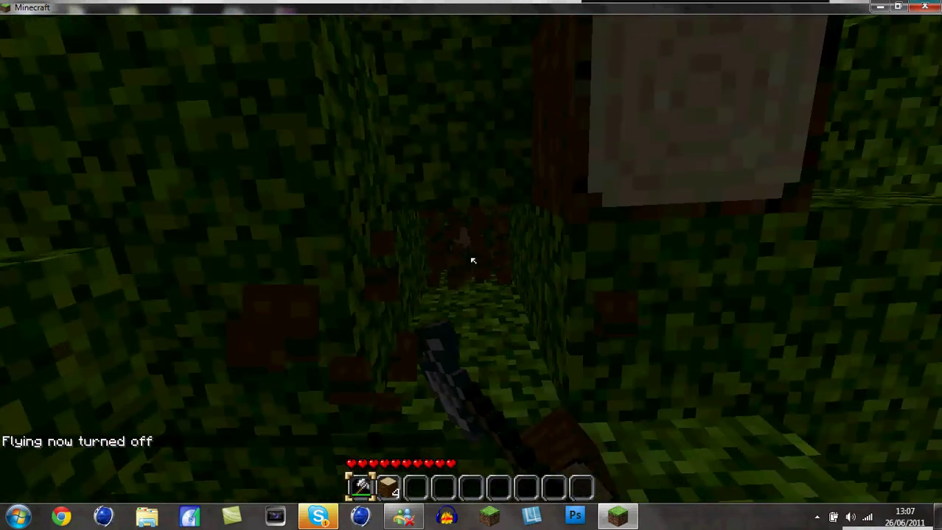
{"action": "left_click", "coordinate": [473, 260]}
{"action": "key", "text": "e"}
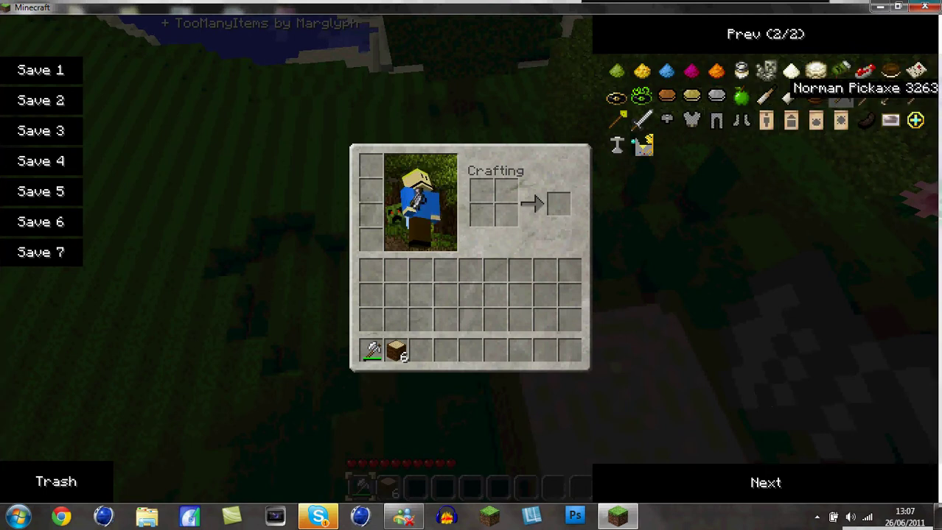
Equip hotbar slot 3 and mine eleven cobblestone from the cave wall
{"action": "key", "text": "e"}
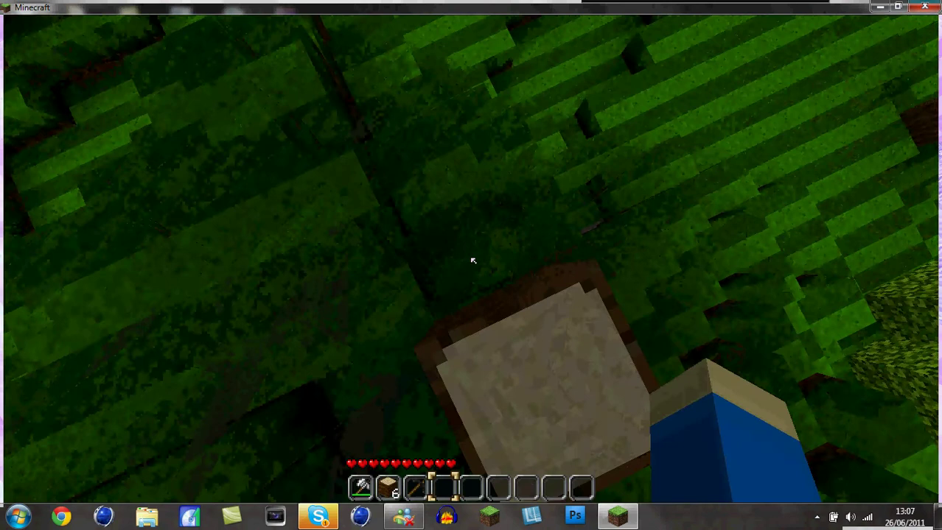
{"action": "key", "text": "3"}
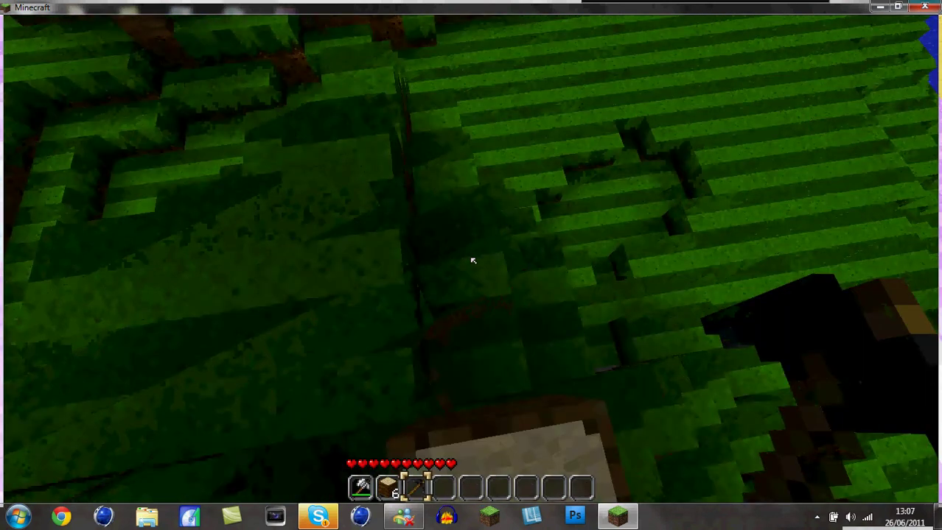
{"action": "key", "text": "w"}
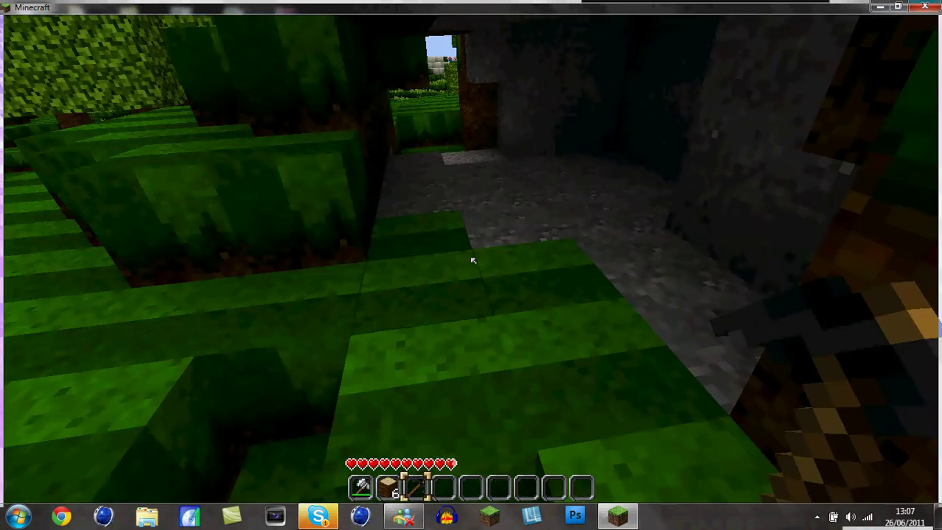
{"action": "key", "text": "w"}
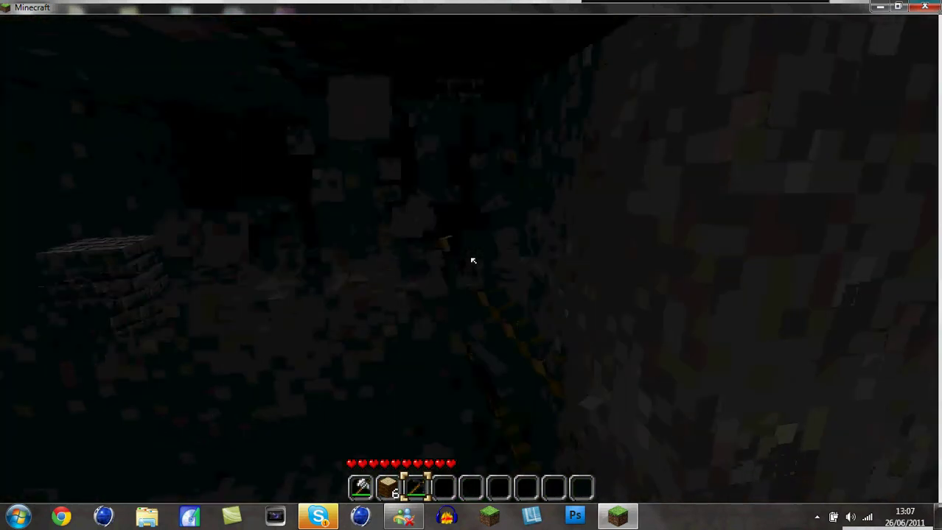
{"action": "left_click", "coordinate": [472, 260]}
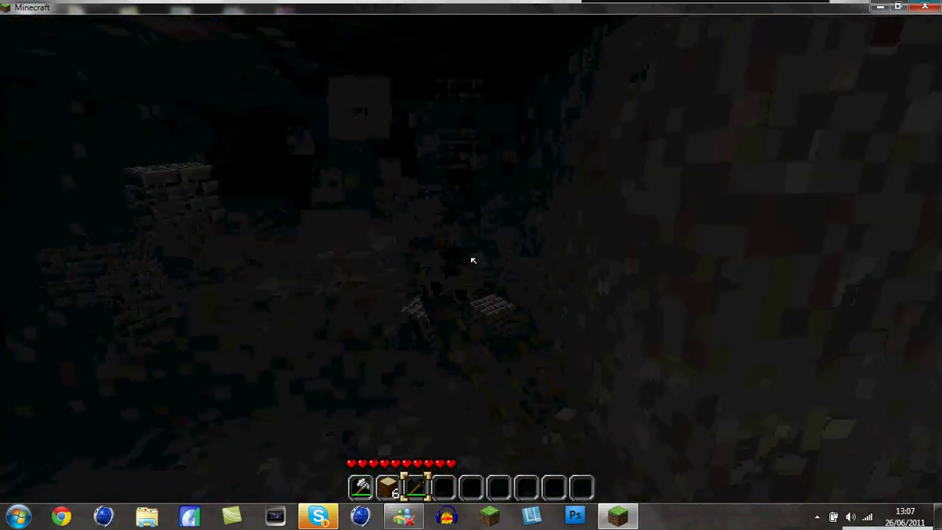
{"action": "left_click", "coordinate": [473, 260]}
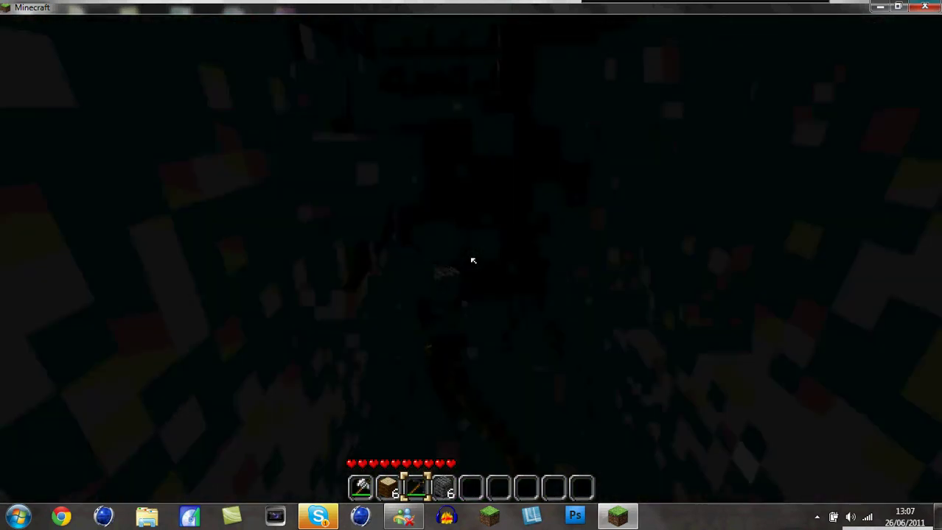
{"action": "left_click", "coordinate": [473, 260]}
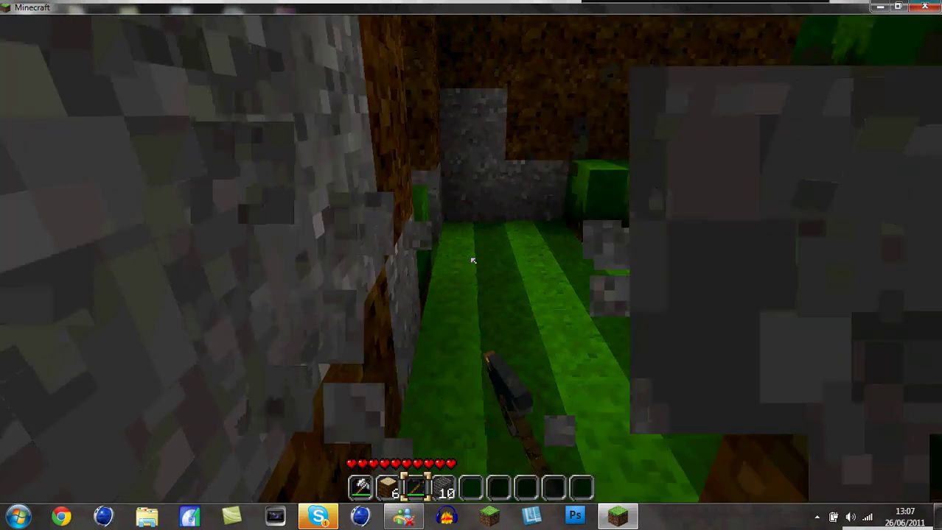
{"action": "left_click", "coordinate": [473, 260]}
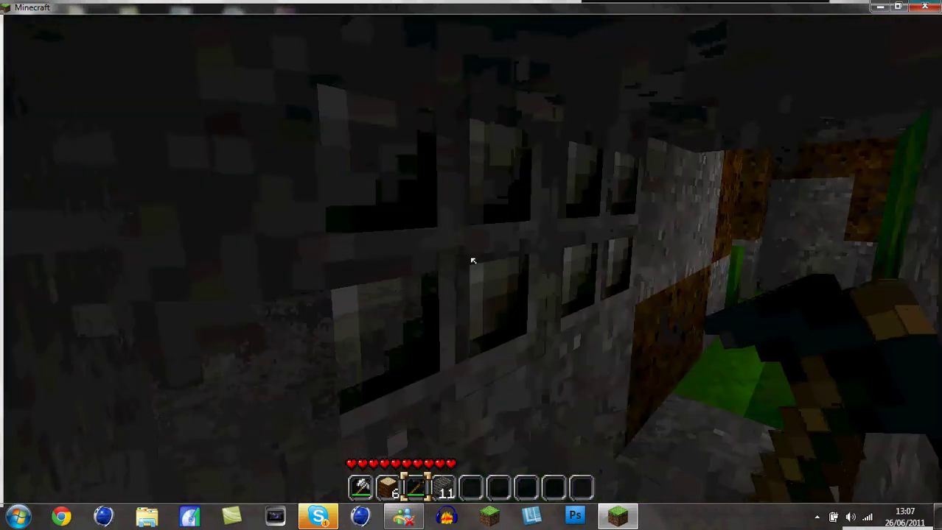
Walk out of the tunnel onto the grass and pause the game
{"action": "key", "text": "w"}
{"action": "key", "text": "s"}
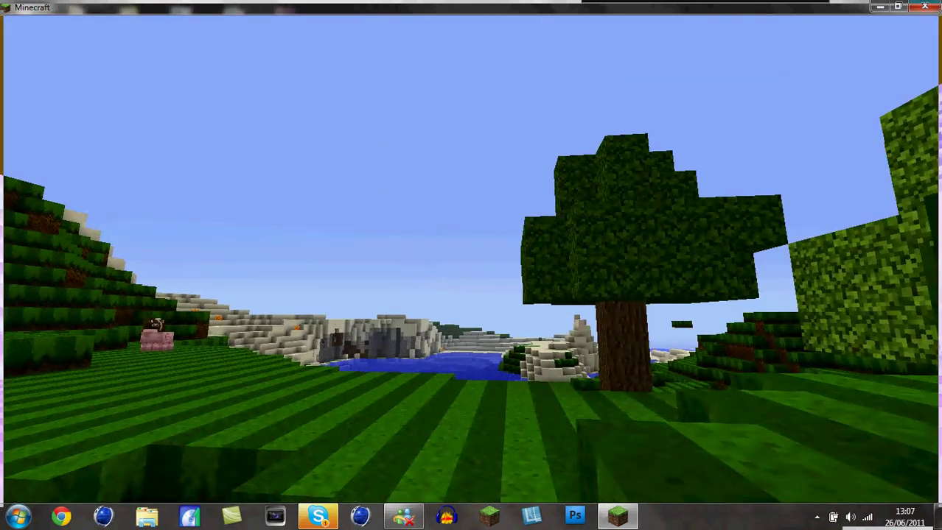
{"action": "key", "text": "Escape"}
Save and quit to title, close Minecraft, and relaunch Minecraft.exe past the security warning
{"action": "left_click", "coordinate": [470, 294]}
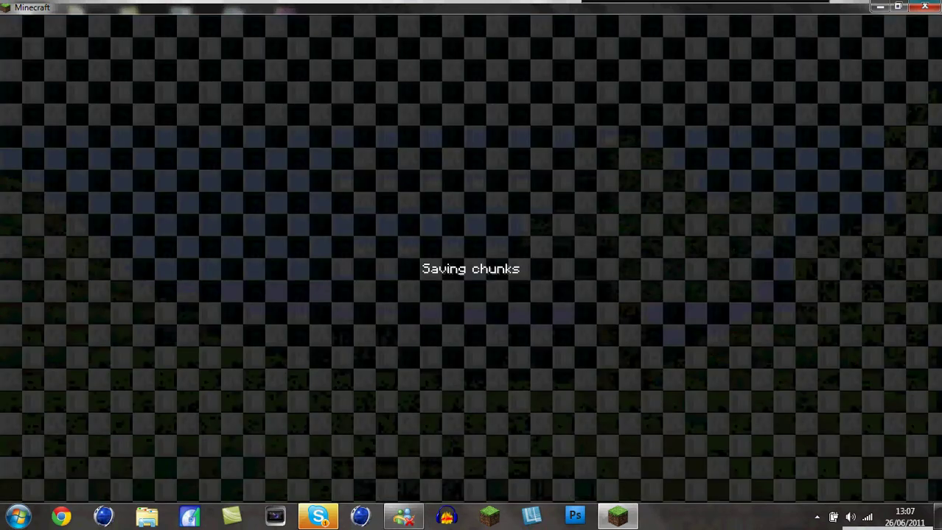
{"action": "left_click", "coordinate": [925, 6]}
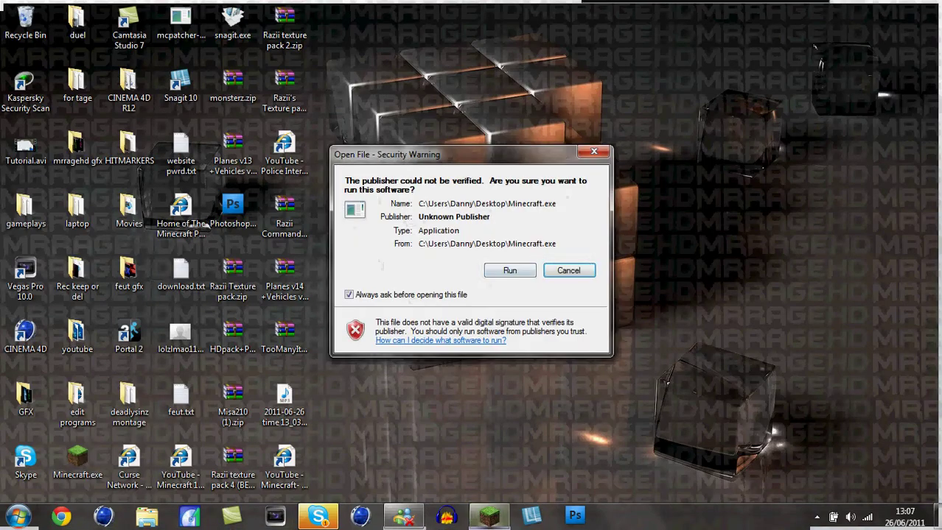
{"action": "key", "text": "Return"}
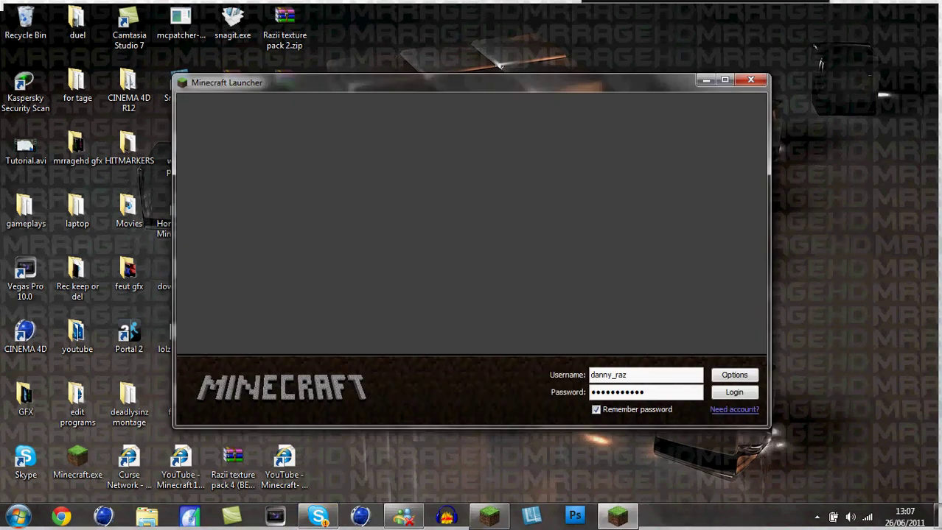
Open and dismiss the launcher options, close the launcher, and clear the desktop selection
{"action": "left_click", "coordinate": [734, 375]}
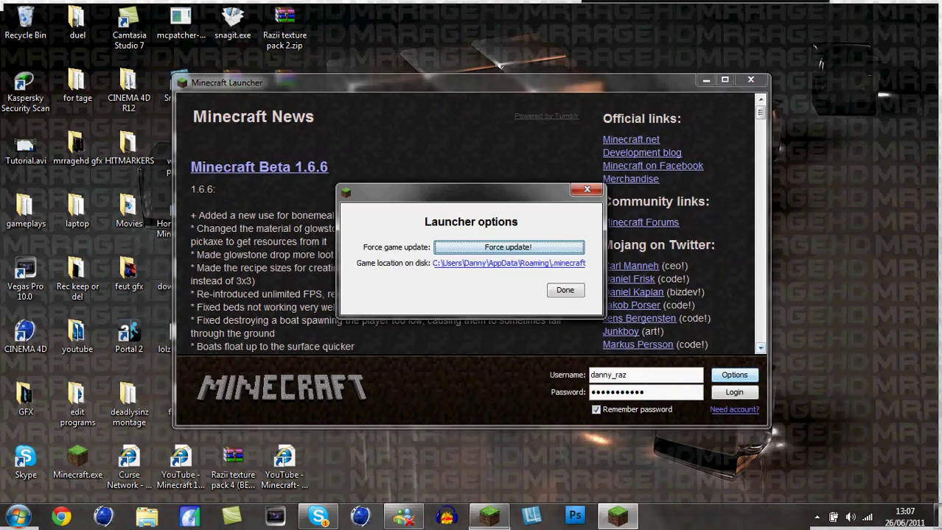
{"action": "left_click", "coordinate": [564, 289]}
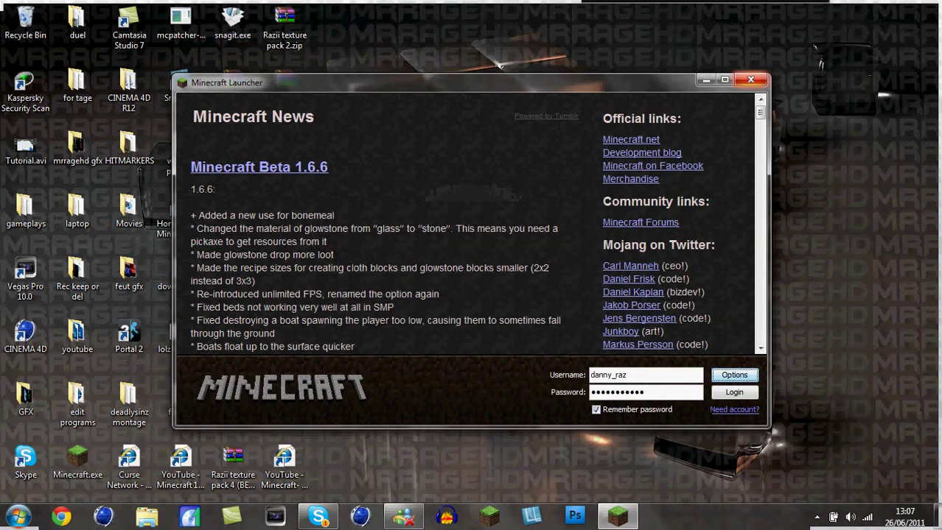
{"action": "left_click", "coordinate": [750, 79]}
{"action": "mouse_move", "coordinate": [551, 179]}
{"action": "left_mouse_down"}
{"action": "mouse_move", "coordinate": [466, 297]}
{"action": "mouse_move", "coordinate": [483, 287]}
{"action": "left_mouse_up"}
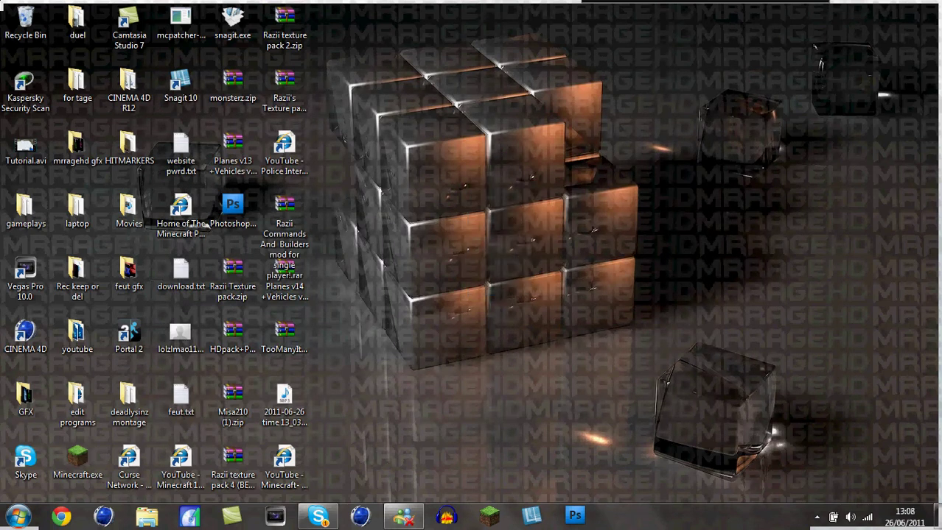
Move the Razii Commands .rar to the desktop's right edge and TooManyItems2011_05_28.zip to mid-desktop
{"action": "left_click_drag", "start_coordinate": [284, 221], "coordinate": [698, 158]}
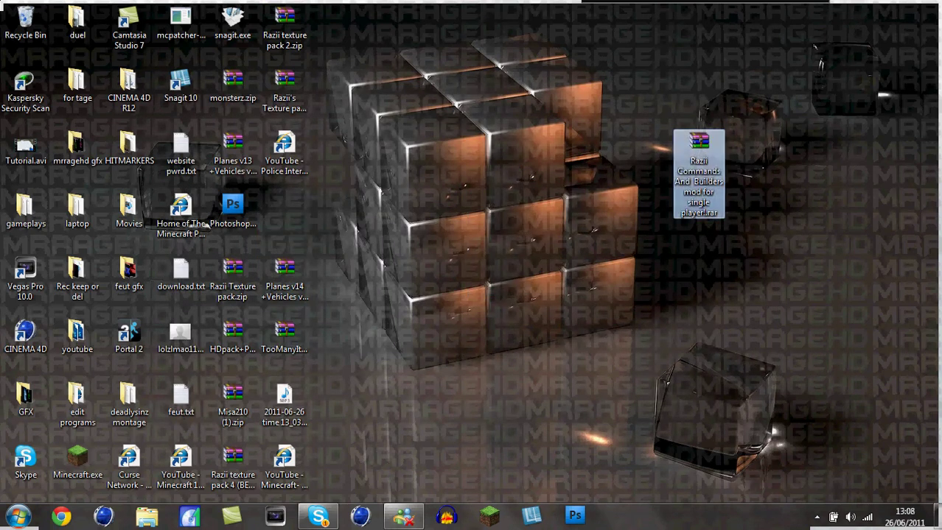
{"action": "mouse_move", "coordinate": [699, 144]}
{"action": "left_mouse_down"}
{"action": "mouse_move", "coordinate": [921, 140]}
{"action": "mouse_move", "coordinate": [907, 147]}
{"action": "left_mouse_up"}
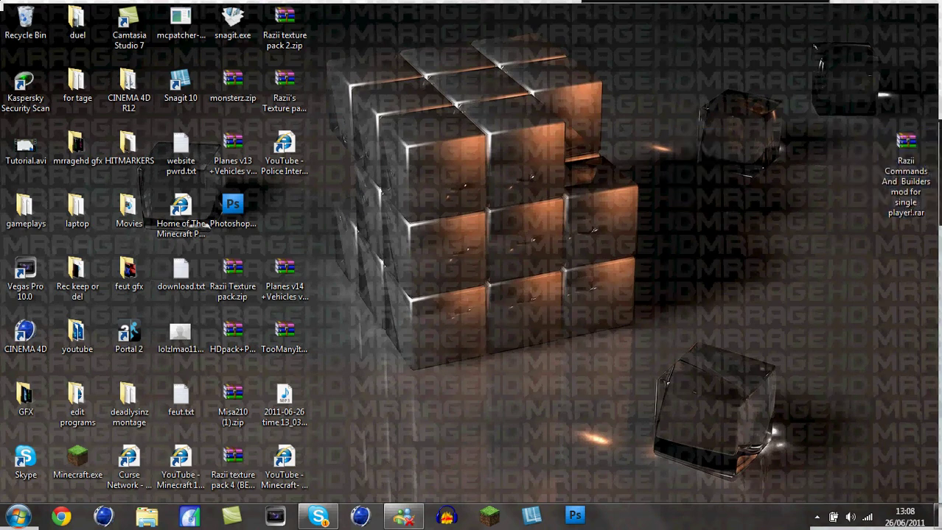
{"action": "mouse_move", "coordinate": [284, 335]}
{"action": "left_mouse_down"}
{"action": "mouse_move", "coordinate": [405, 313]}
{"action": "mouse_move", "coordinate": [699, 146]}
{"action": "left_mouse_up"}
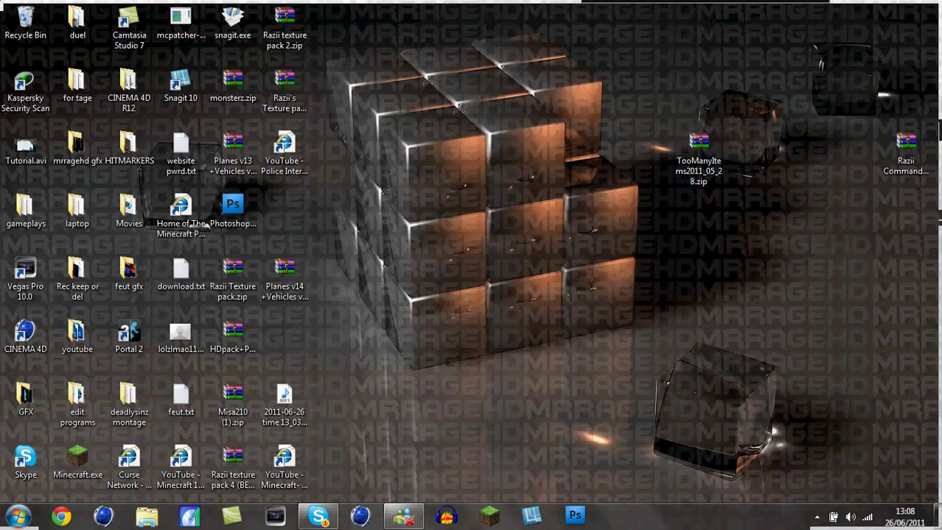
{"action": "key", "text": "super"}
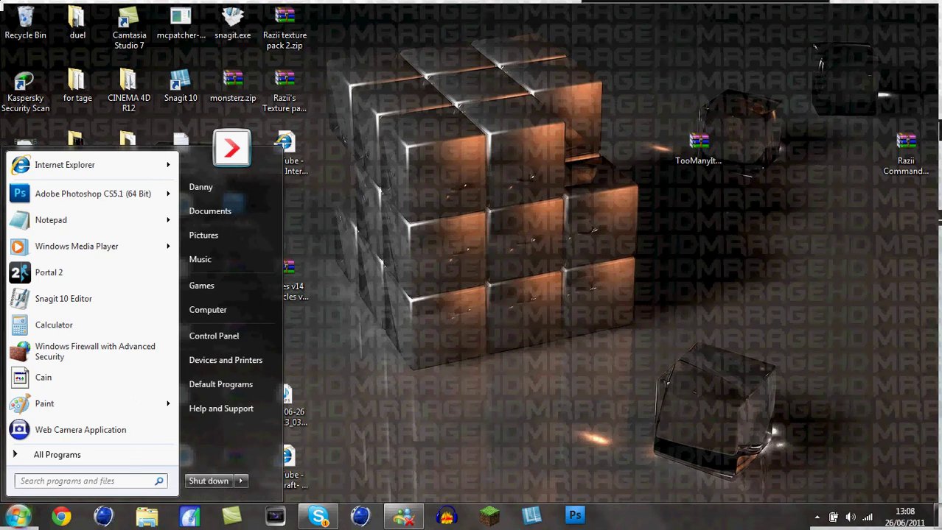
Run %appdata% from the Run box, fixing the misspelled %appdaata% after its not-found error
{"action": "type", "text": "%app"}
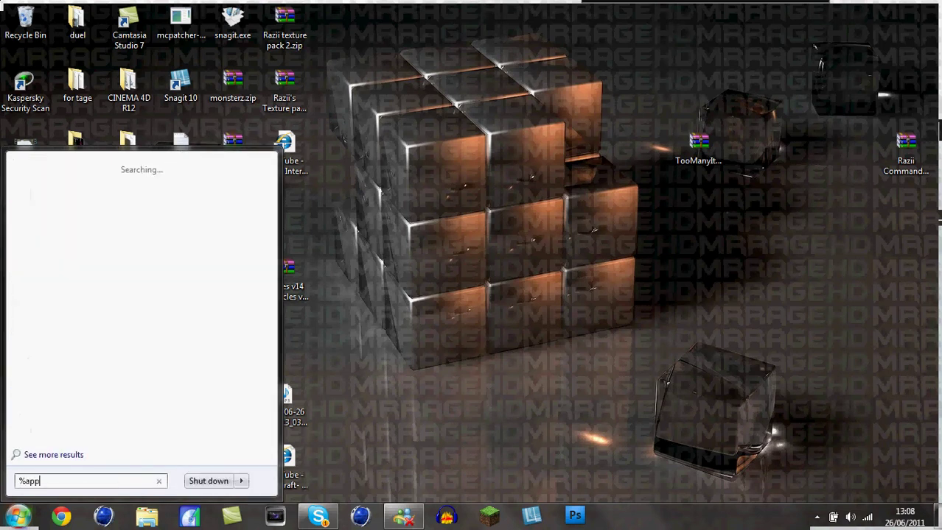
{"action": "type", "text": "data%"}
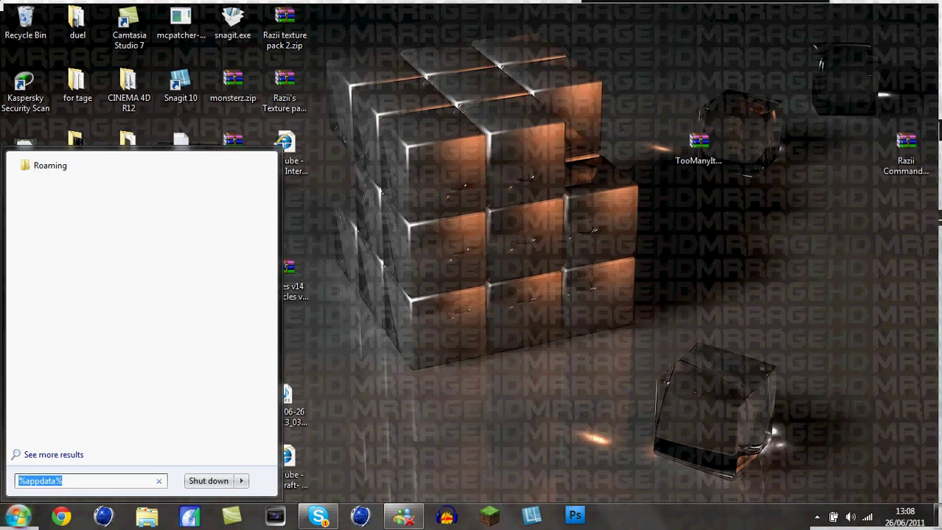
{"action": "type", "text": "run"}
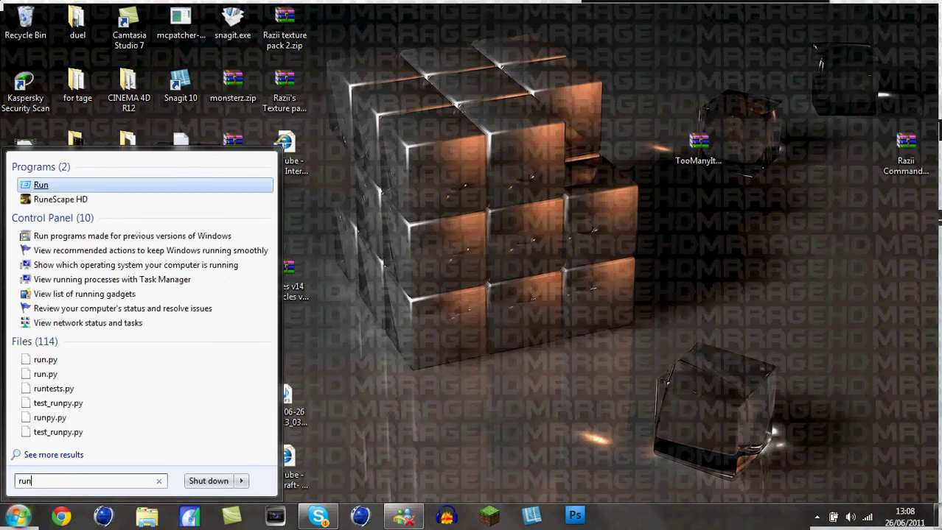
{"action": "key", "text": "Return"}
{"action": "type", "text": "%"}
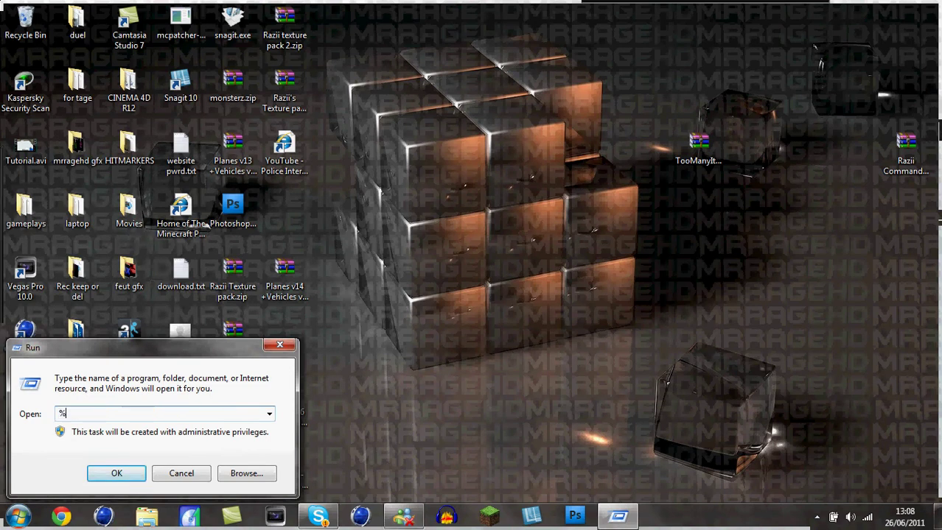
{"action": "type", "text": "appdaata%"}
{"action": "key", "text": "Return"}
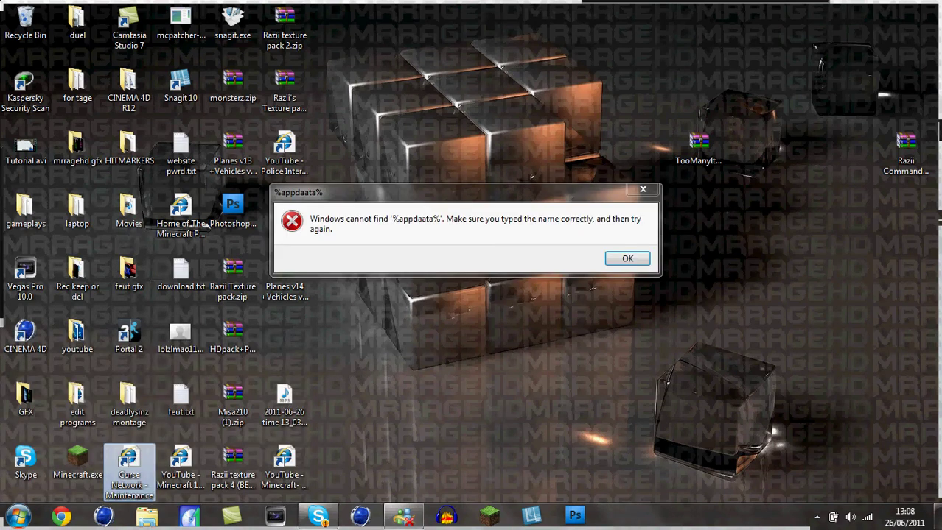
{"action": "key", "text": "Return"}
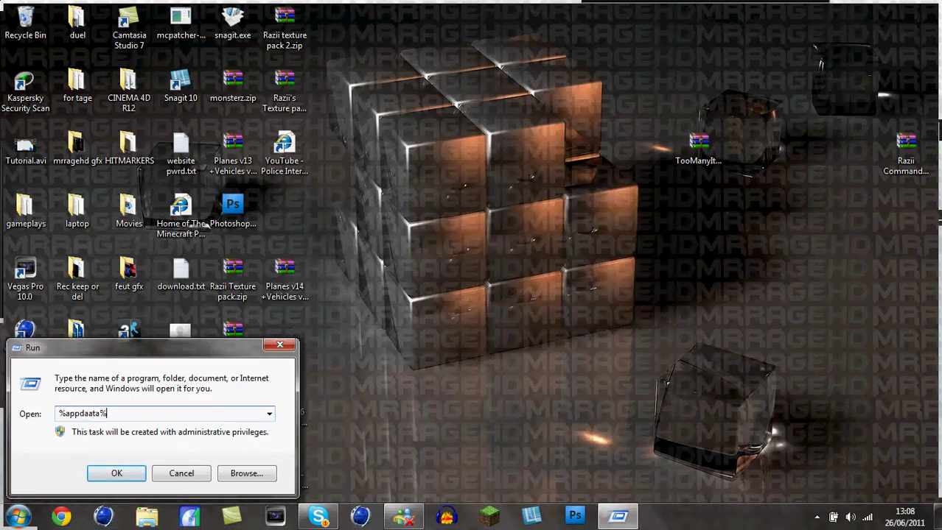
{"action": "key", "text": "BackSpace"}
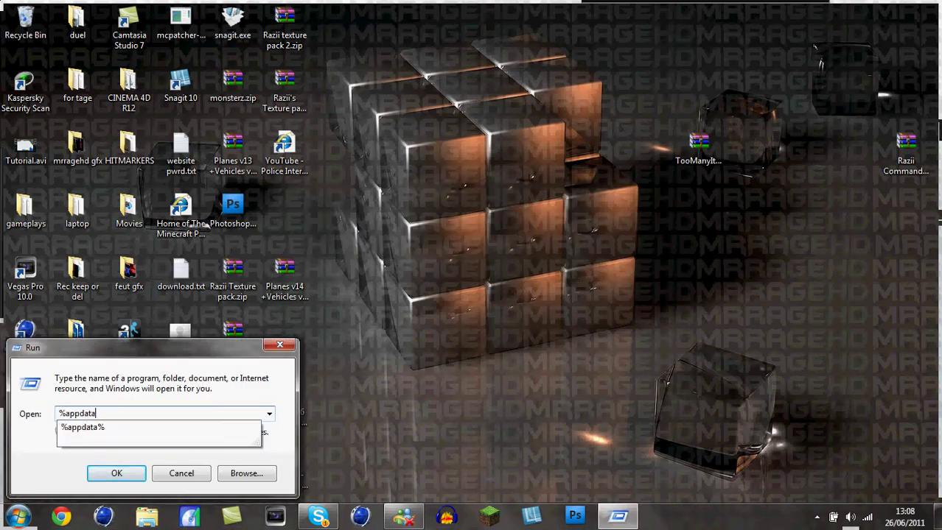
Go to %appdata% and open the .minecraft folder
{"action": "type", "text": "%"}
{"action": "key", "text": "Return"}
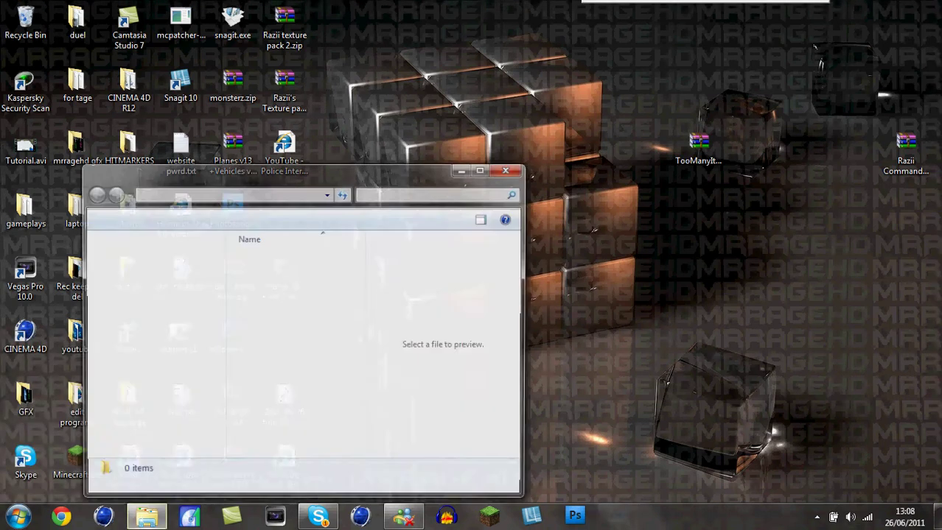
{"action": "key", "text": "Return"}
Widen and reposition the Explorer window so date, type and size columns show beside the archive
{"action": "left_click_drag", "start_coordinate": [295, 169], "coordinate": [322, 89]}
{"action": "left_click_drag", "start_coordinate": [392, 266], "coordinate": [442, 265]}
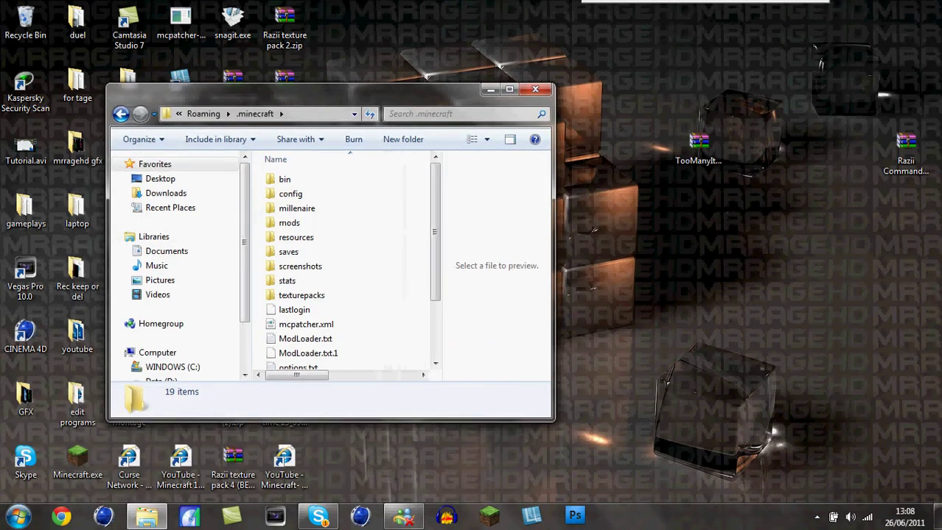
{"action": "left_click", "coordinate": [509, 90]}
{"action": "left_click", "coordinate": [897, 7]}
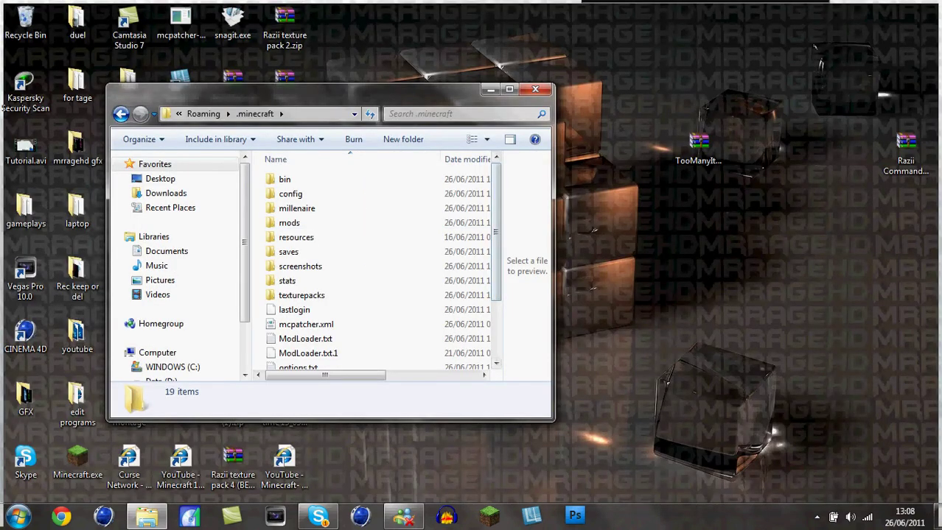
{"action": "left_click_drag", "start_coordinate": [553, 265], "coordinate": [871, 265]}
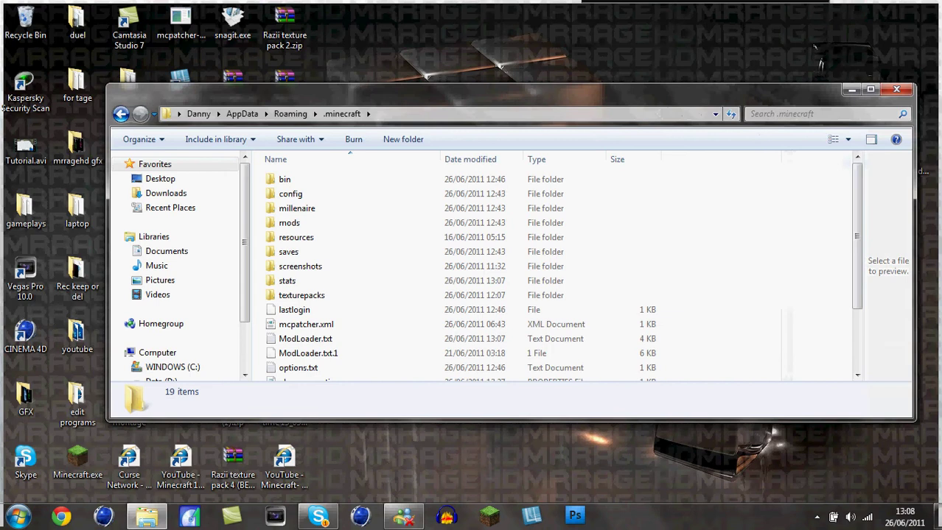
{"action": "left_click_drag", "start_coordinate": [820, 90], "coordinate": [632, 90]}
Open the Razii Commands archive in WinRAR, dismiss the licence reminder and move its window aside
{"action": "double_click", "coordinate": [904, 151]}
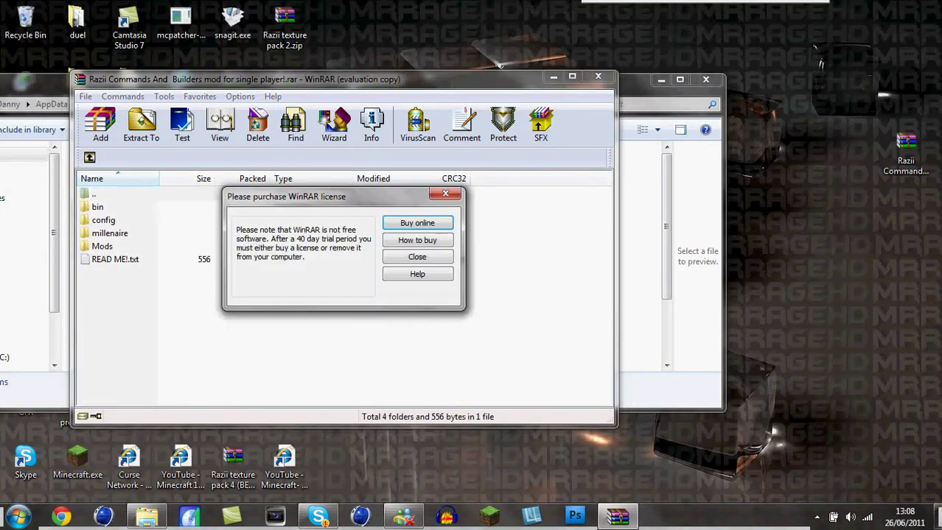
{"action": "left_click", "coordinate": [417, 257]}
{"action": "left_click_drag", "start_coordinate": [331, 79], "coordinate": [726, 61]}
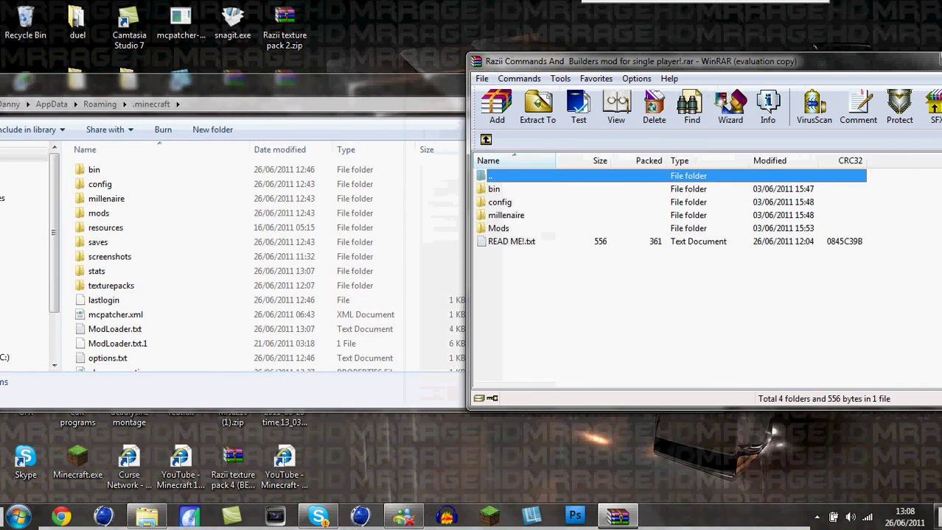
Drag bin, config, millenaire and Mods into .minecraft, replacing all existing files and skipping the missing folder
{"action": "left_click", "coordinate": [498, 228]}
{"action": "left_click", "coordinate": [494, 189], "text": "shift"}
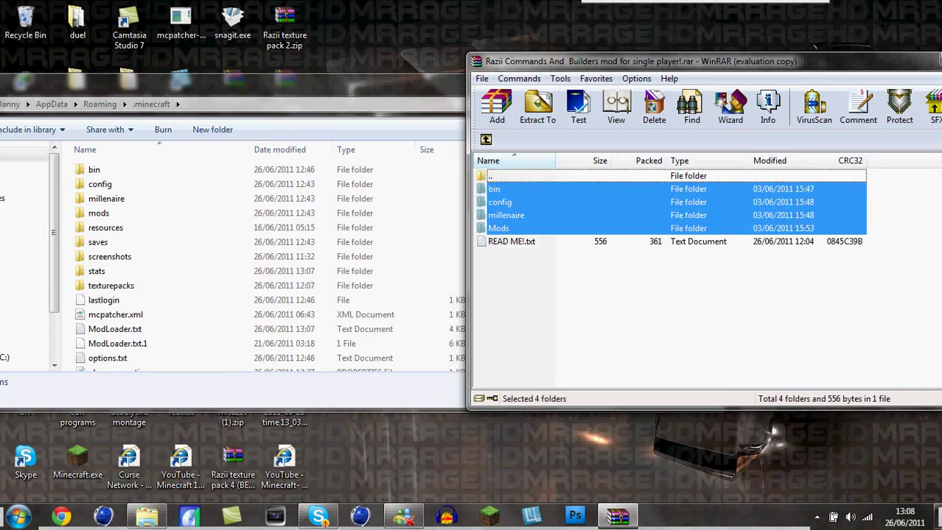
{"action": "mouse_move", "coordinate": [494, 189]}
{"action": "left_mouse_down"}
{"action": "mouse_move", "coordinate": [106, 199]}
{"action": "mouse_move", "coordinate": [107, 283]}
{"action": "mouse_move", "coordinate": [99, 271]}
{"action": "left_mouse_up"}
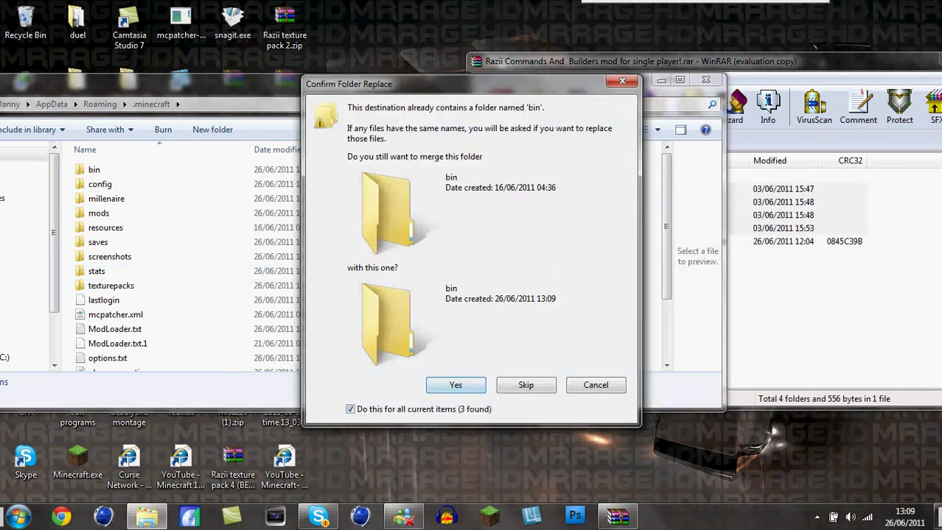
{"action": "key", "text": "Return"}
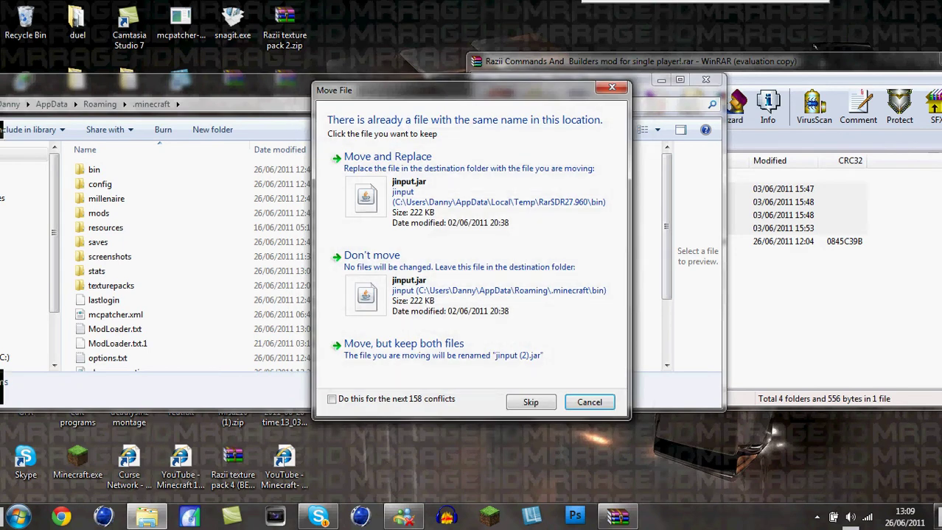
{"action": "left_click", "coordinate": [331, 399]}
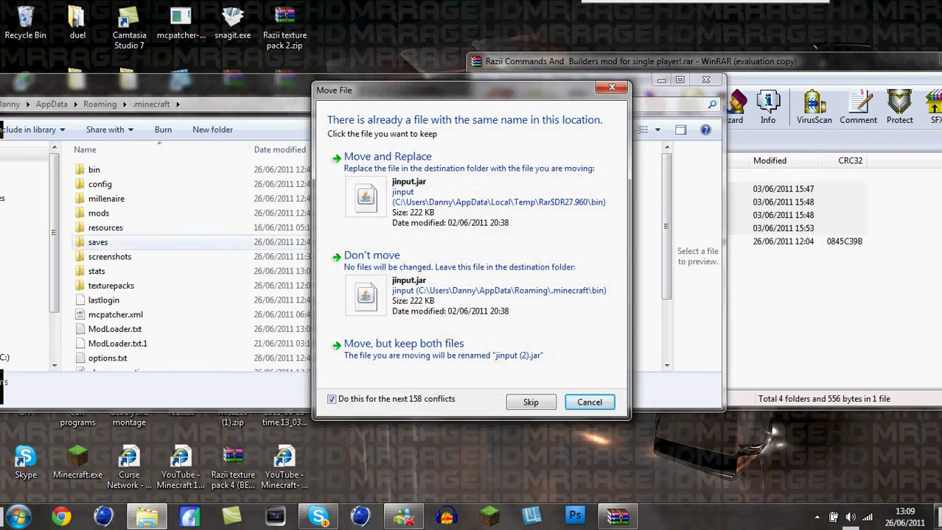
{"action": "left_click", "coordinate": [388, 157]}
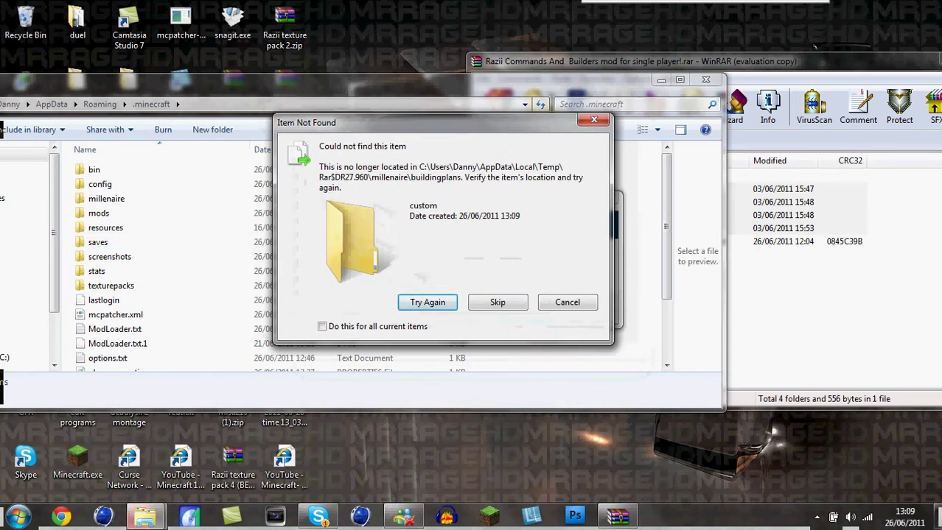
{"action": "left_click", "coordinate": [498, 302]}
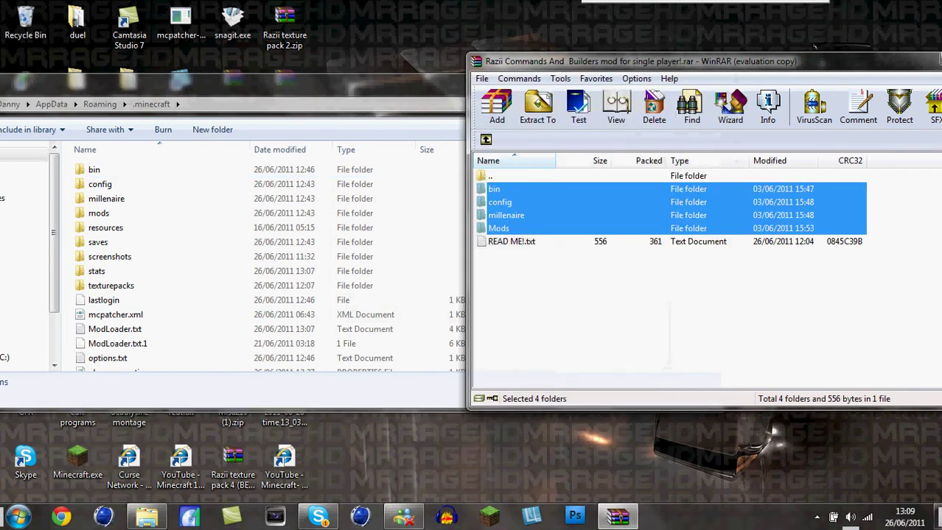
Close the archive, launch Minecraft.exe and create a singleplayer world named New World
{"action": "key", "text": "Escape"}
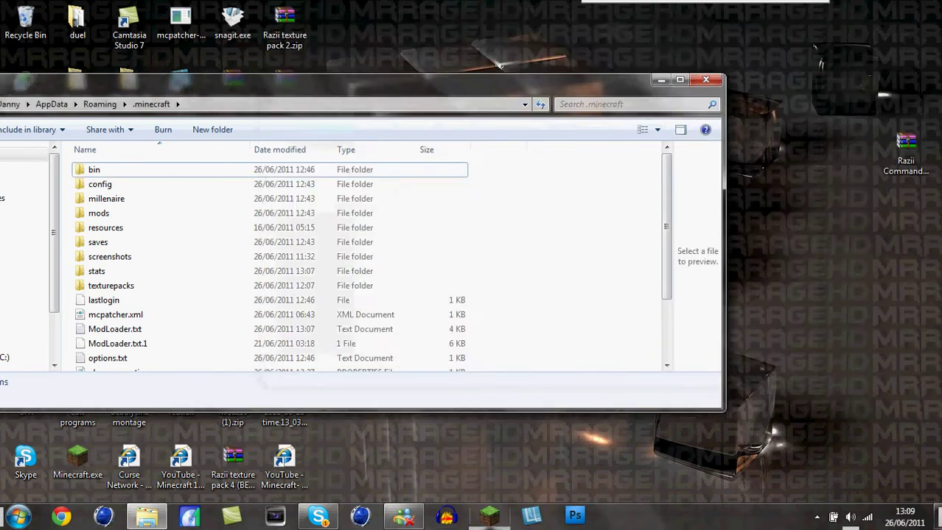
{"action": "key", "text": "Return"}
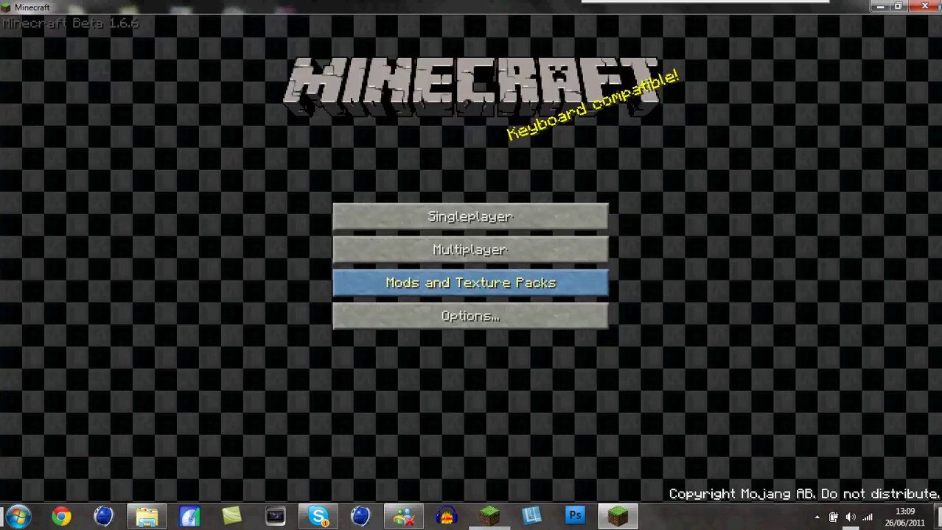
{"action": "left_click", "coordinate": [469, 215]}
{"action": "left_click", "coordinate": [469, 212]}
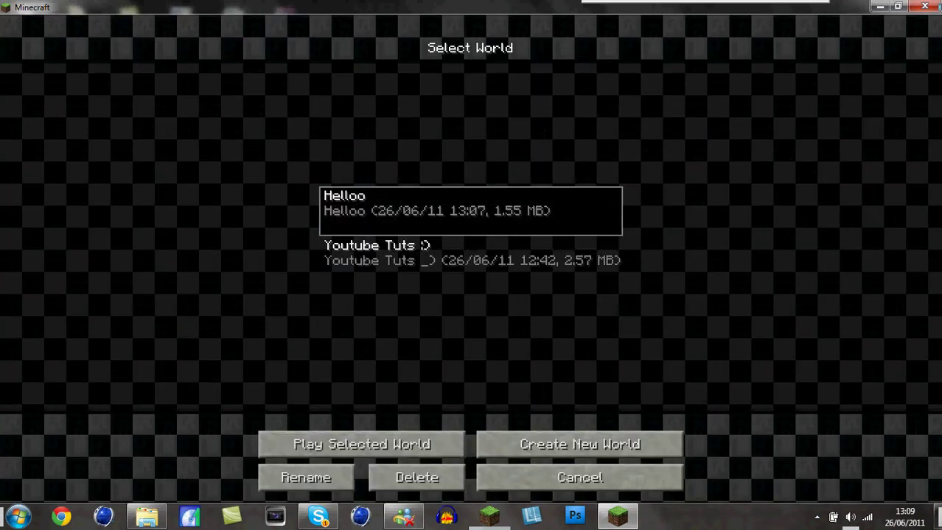
{"action": "left_click", "coordinate": [579, 445]}
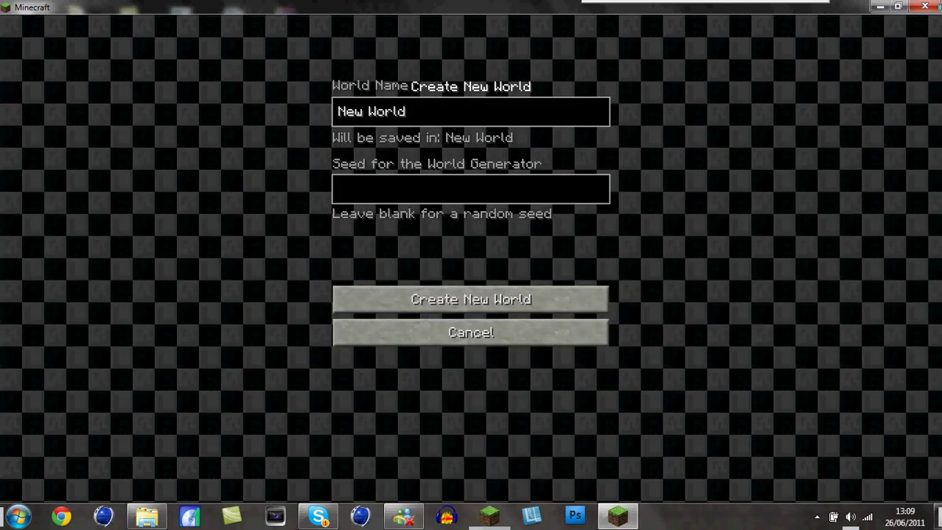
{"action": "key", "text": "Return"}
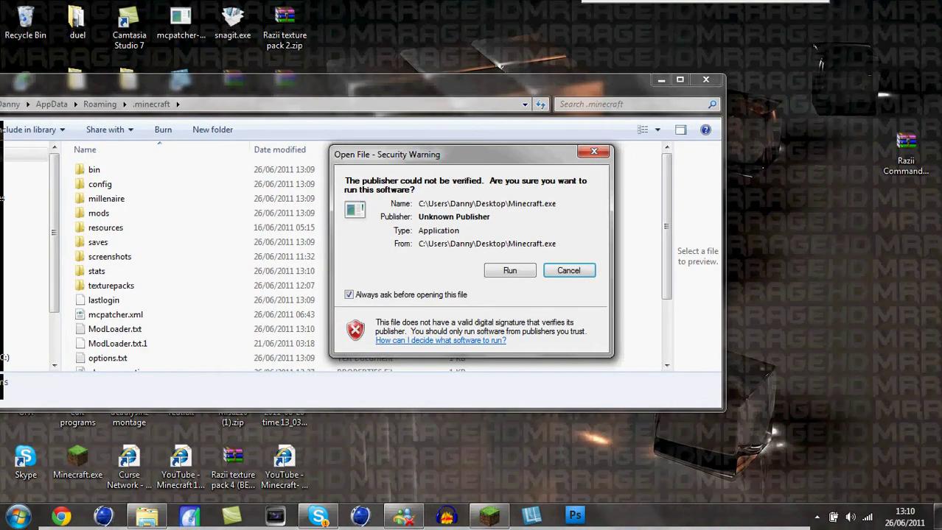
Allow Minecraft.exe to run, maximize the launcher and log in to the Beta 1.6.6 menu
{"action": "left_click", "coordinate": [509, 271]}
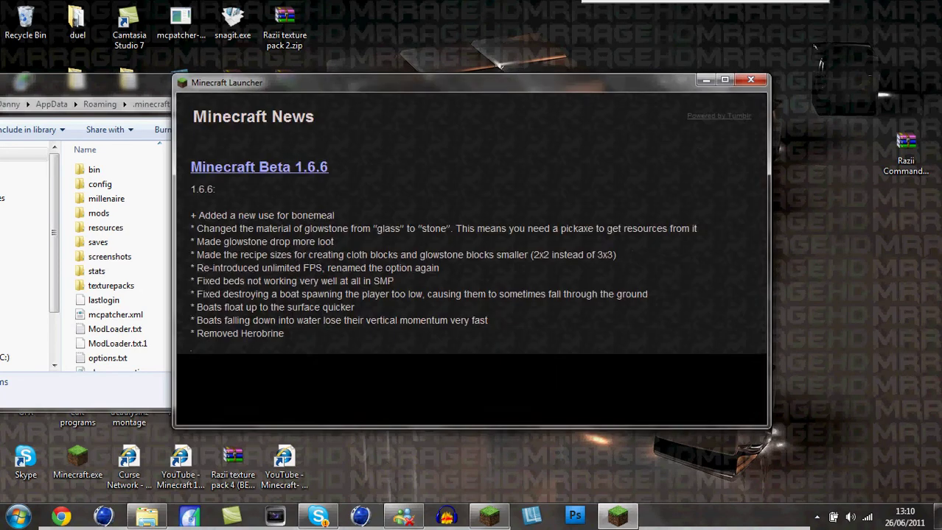
{"action": "key", "text": "super+Up"}
{"action": "key", "text": "Return"}
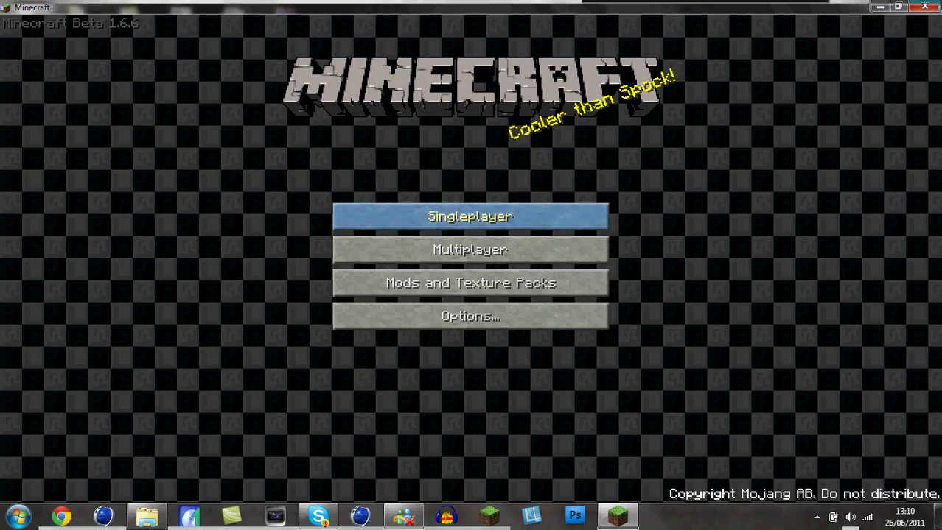
Load the Helloo world from the singleplayer list
{"action": "left_click", "coordinate": [469, 216]}
{"action": "left_click", "coordinate": [412, 206]}
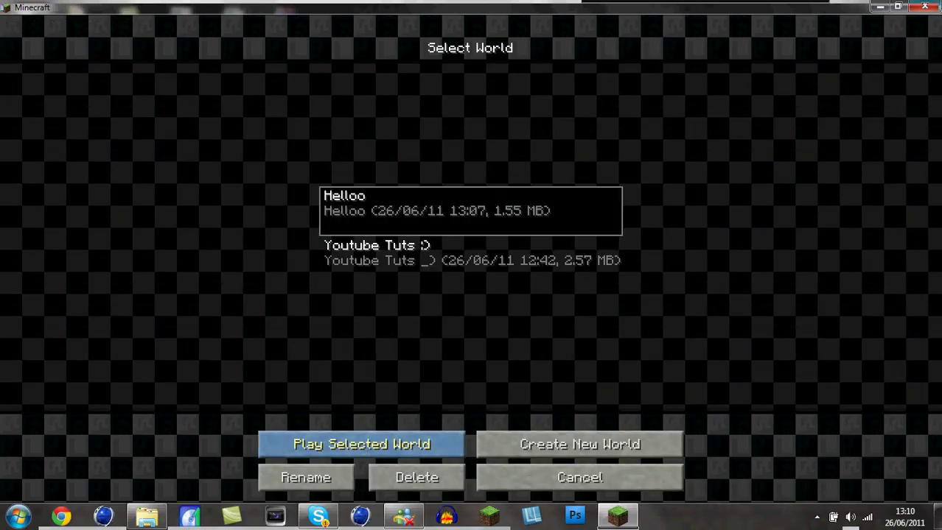
{"action": "left_click", "coordinate": [361, 444]}
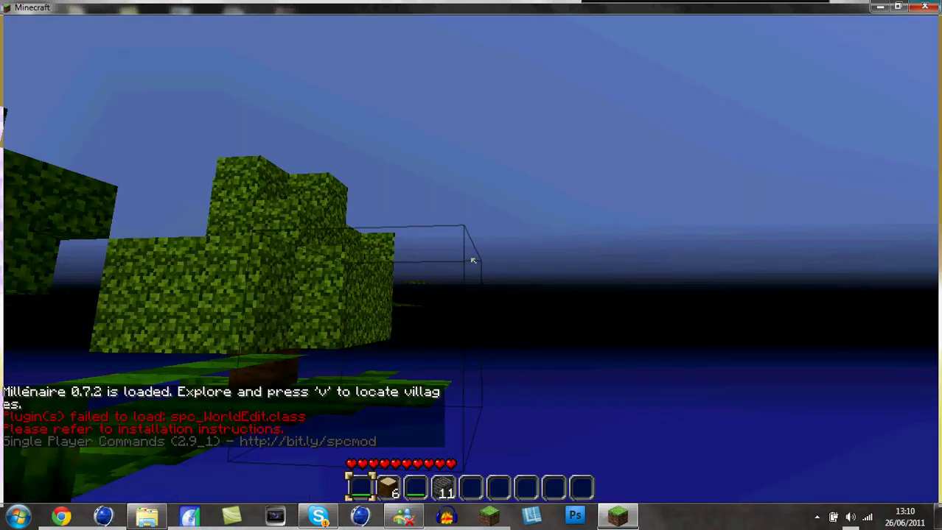
Turn on flying with the fly chat command, check the inventory, then save and quit to title
{"action": "type", "text": "t"}
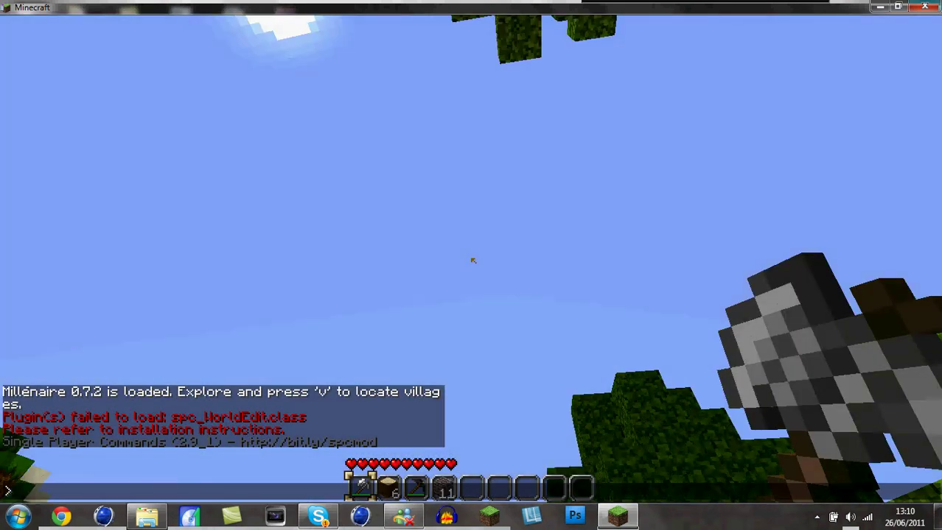
{"action": "type", "text": "hhehheh"}
{"action": "key", "text": "Return"}
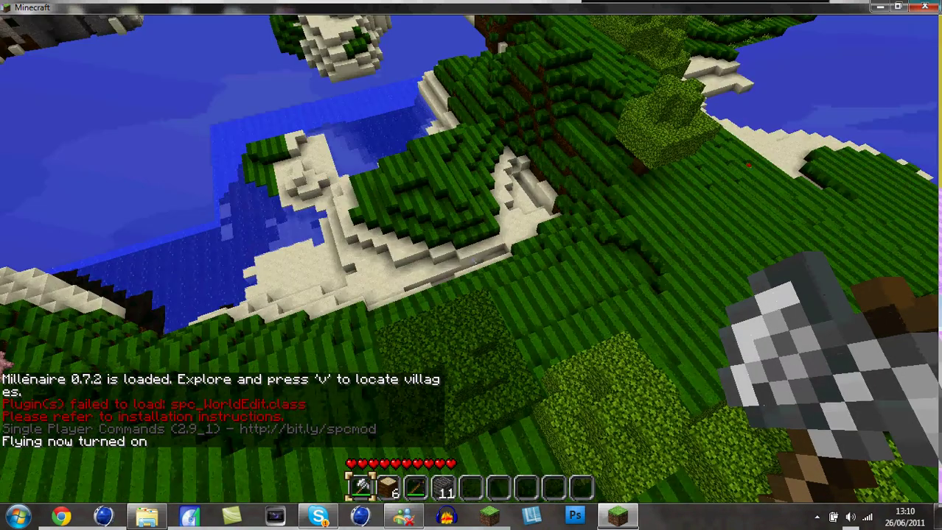
{"action": "key", "text": "e"}
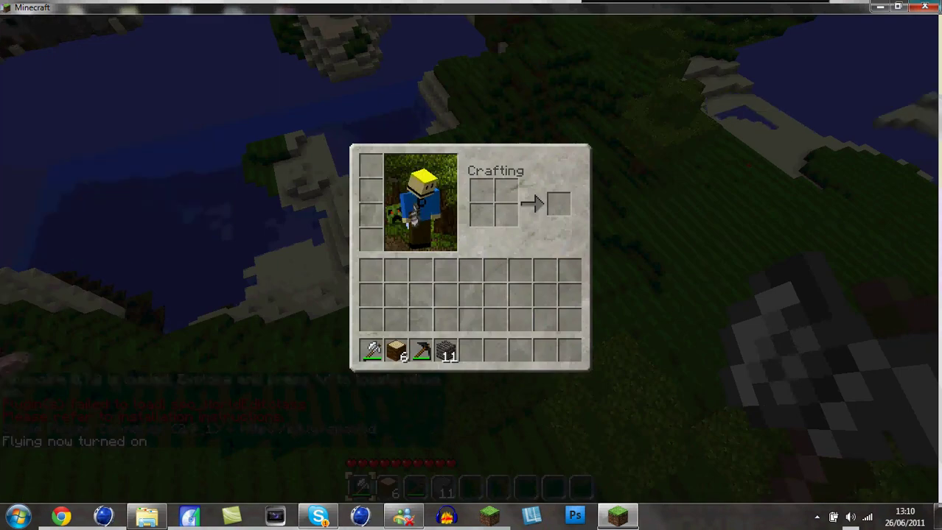
{"action": "key", "text": "e"}
{"action": "key", "text": "w"}
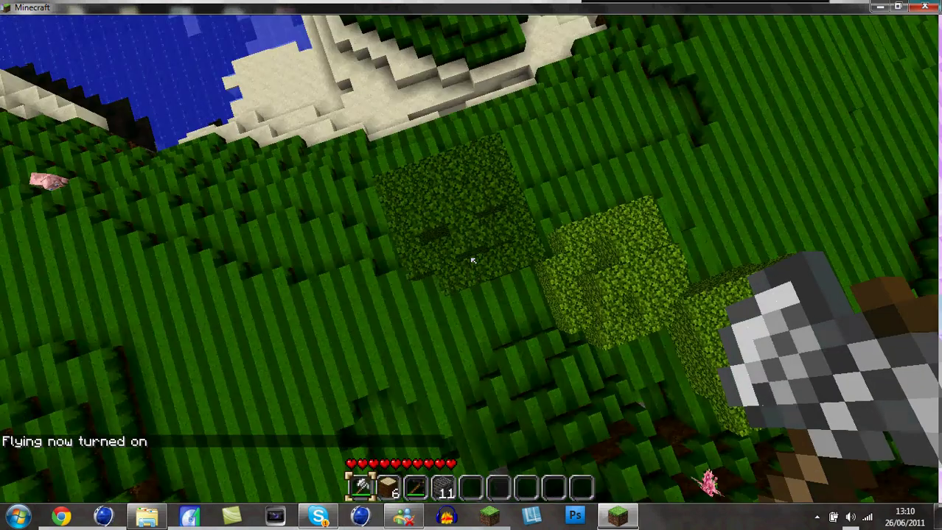
{"action": "key", "text": "Escape"}
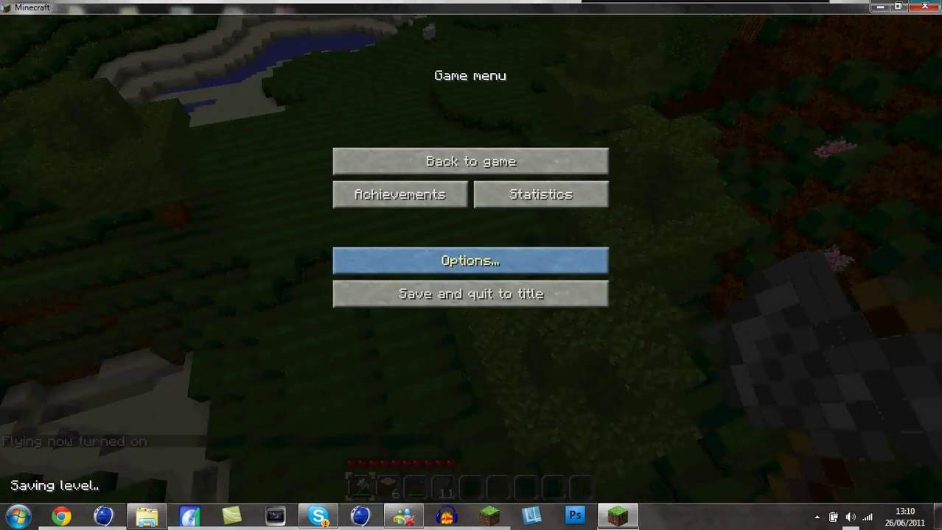
{"action": "left_click", "coordinate": [471, 294]}
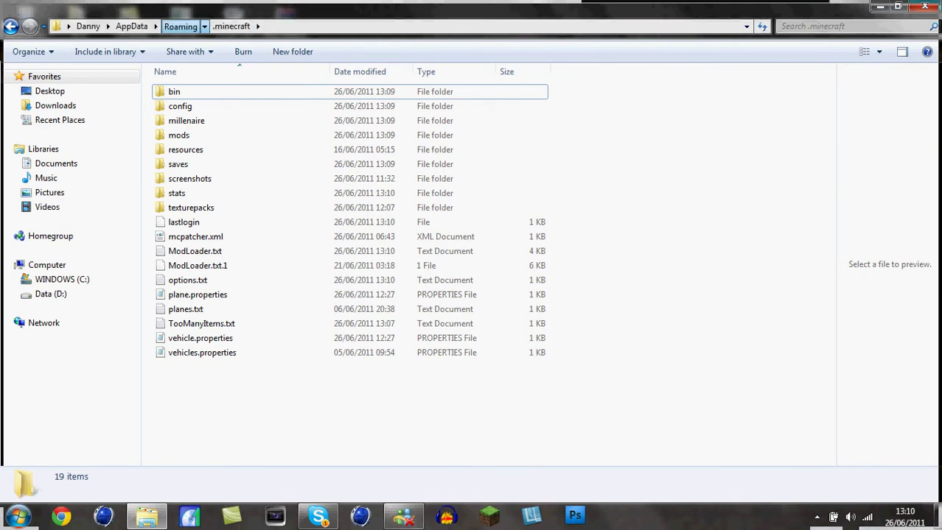
Navigate to .minecraft\bin and open minecraft.jar with WinRAR archiver
{"action": "left_click", "coordinate": [180, 25]}
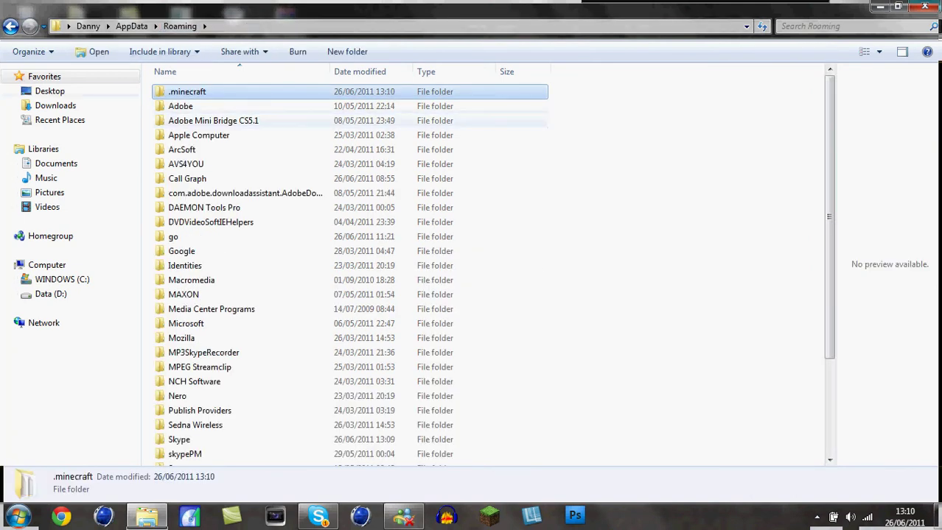
{"action": "key", "text": "Return"}
{"action": "double_click", "coordinate": [174, 91]}
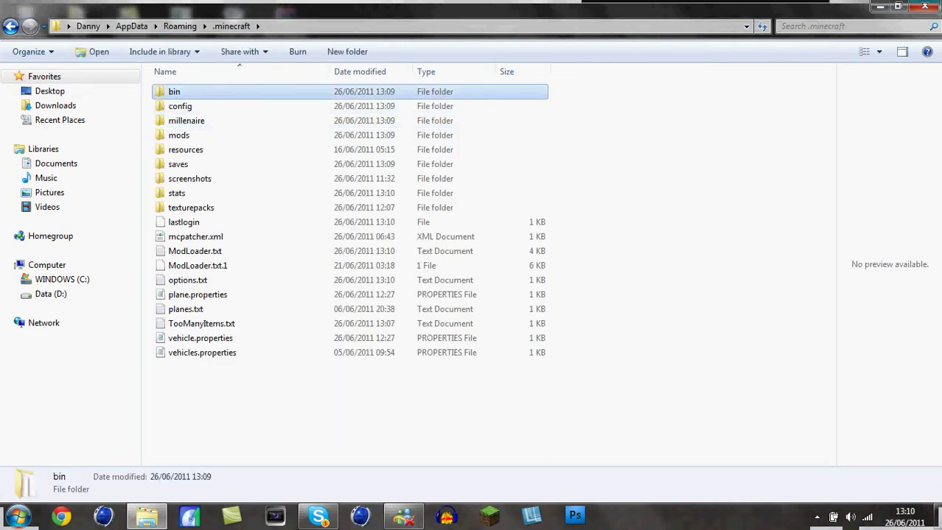
{"action": "left_click", "coordinate": [193, 164]}
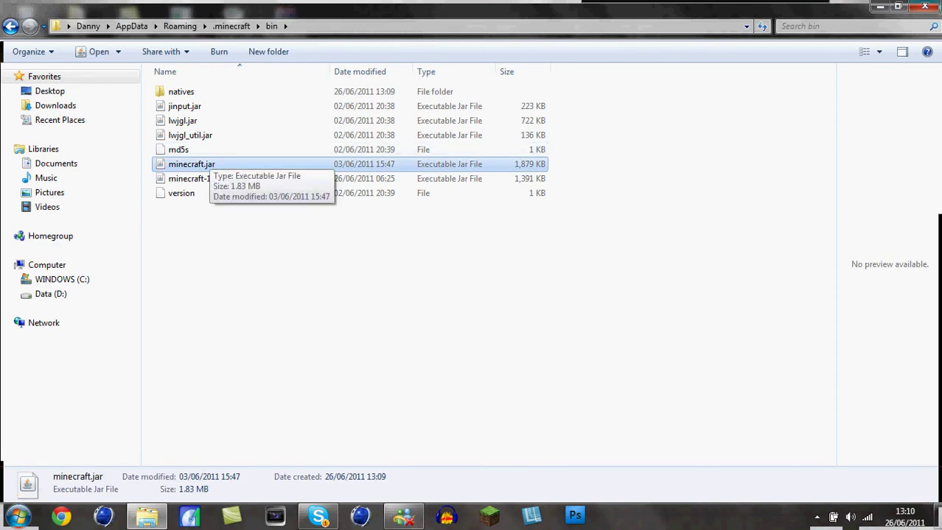
{"action": "right_click", "coordinate": [201, 165]}
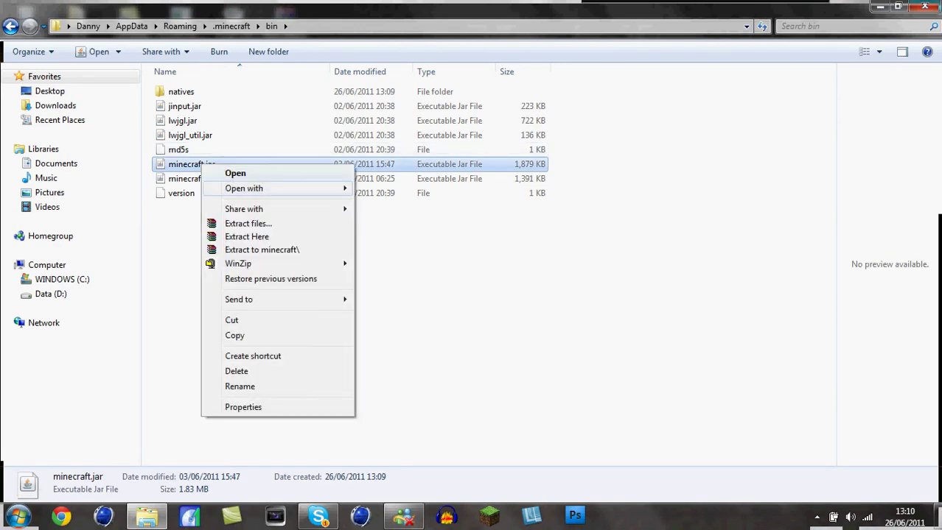
{"action": "mouse_move", "coordinate": [232, 187]}
{"action": "left_click", "coordinate": [402, 204]}
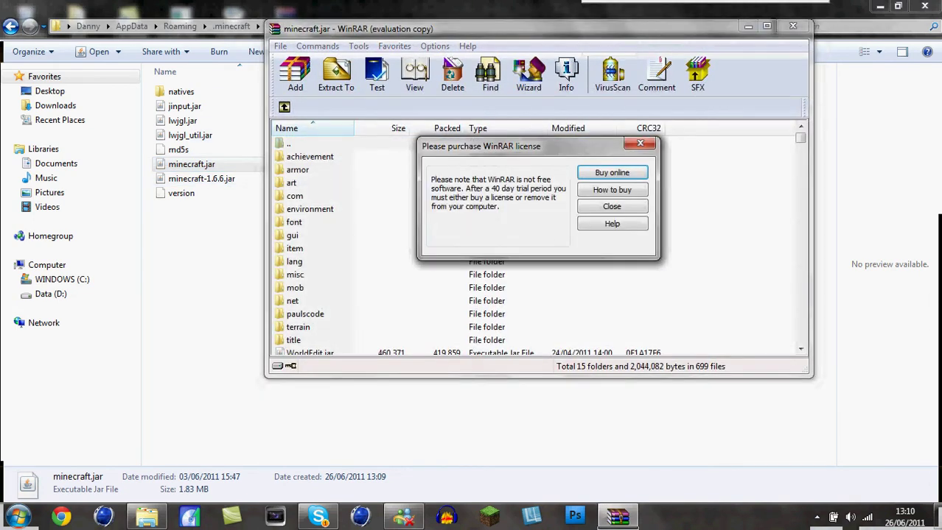
Maximize the minecraft.jar window and open the TooManyItems zip from the desktop
{"action": "key", "text": "Escape"}
{"action": "key", "text": "super+Up"}
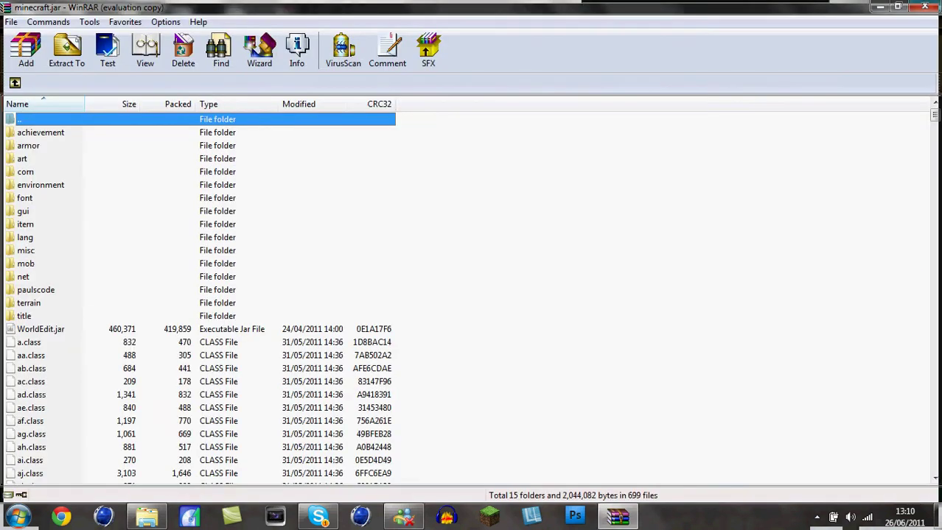
{"action": "left_click", "coordinate": [936, 517]}
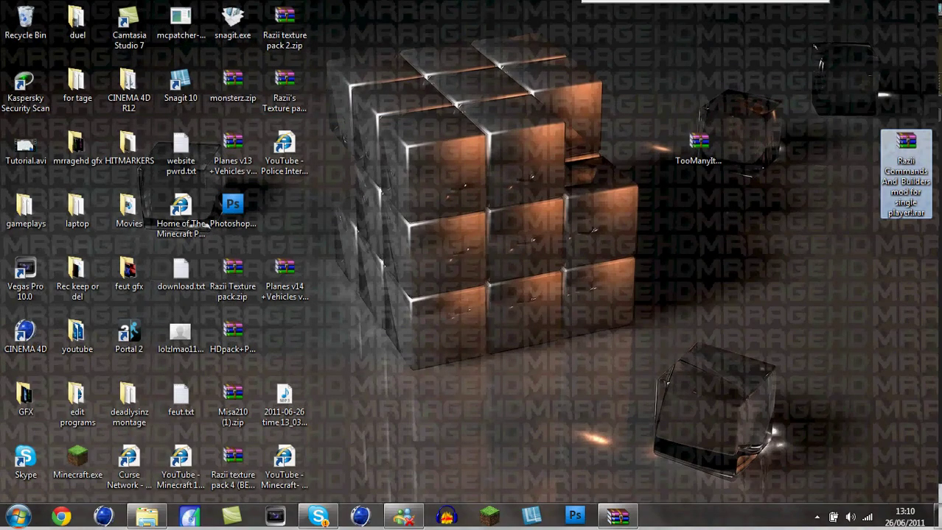
{"action": "double_click", "coordinate": [698, 144]}
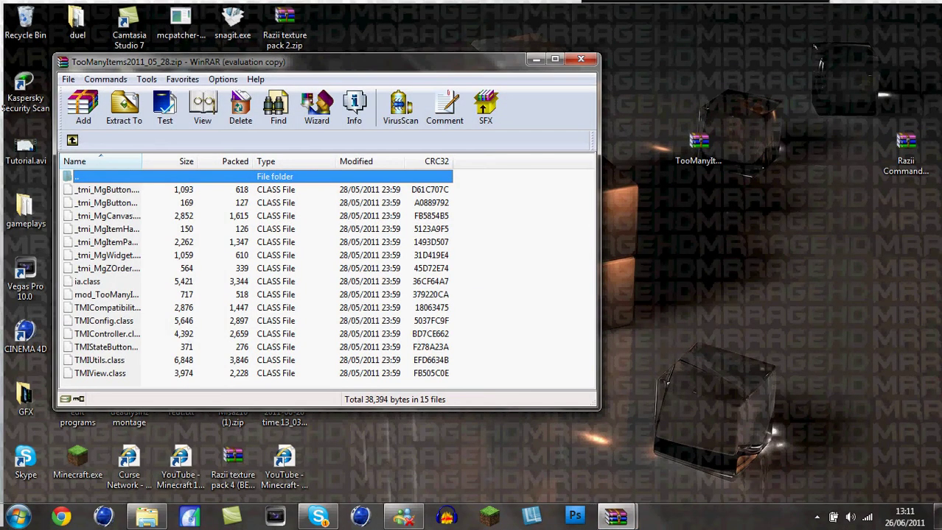
{"action": "key", "text": "Escape"}
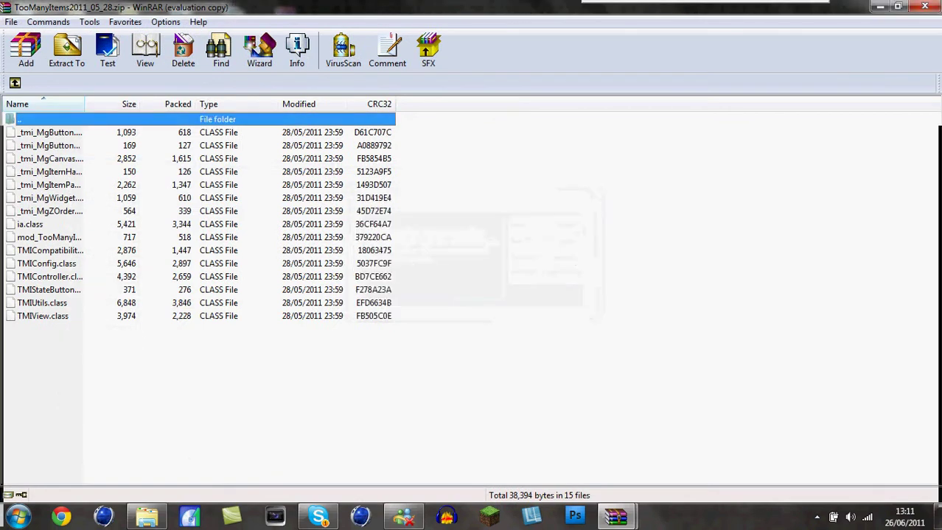
Add all 15 TooManyItems files into minecraft.jar, confirm, and close minecraft.jar
{"action": "key", "text": "ctrl+a"}
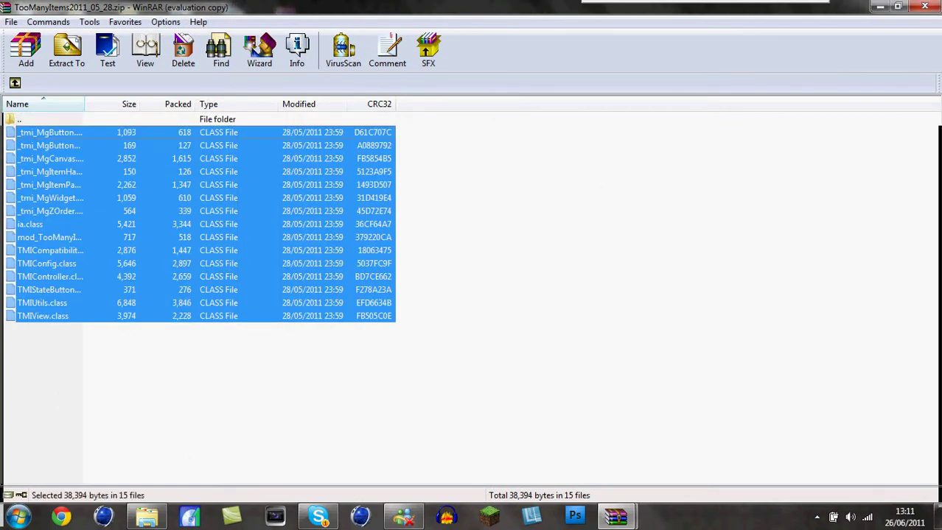
{"action": "mouse_move", "coordinate": [616, 516]}
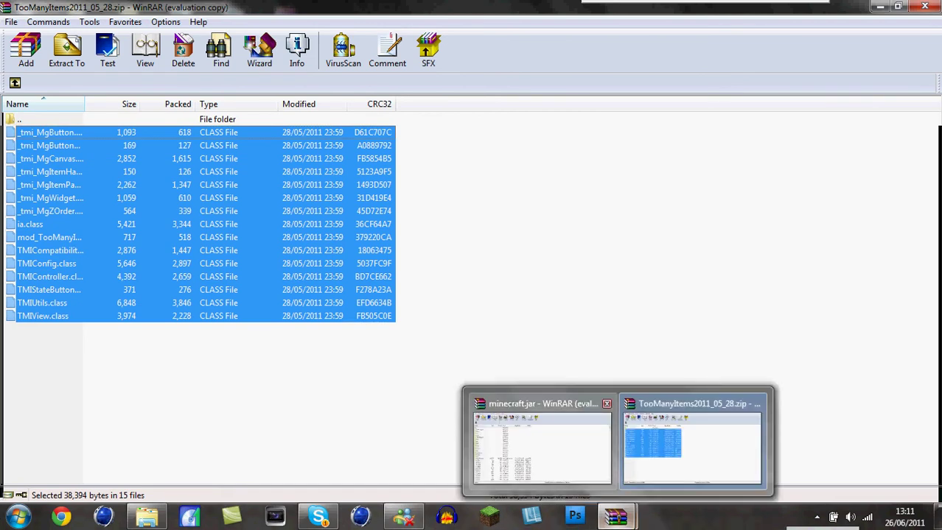
{"action": "left_click_drag", "start_coordinate": [541, 446], "coordinate": [221, 295]}
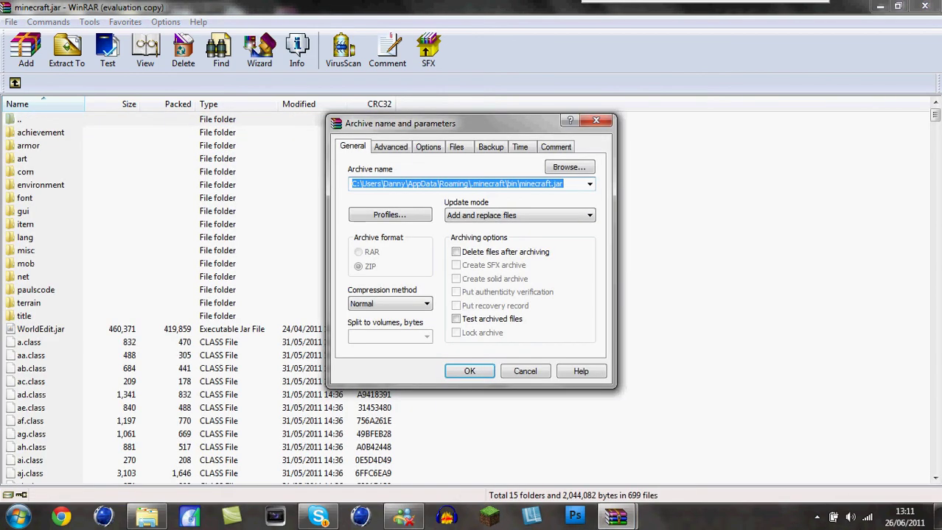
{"action": "key", "text": "Return"}
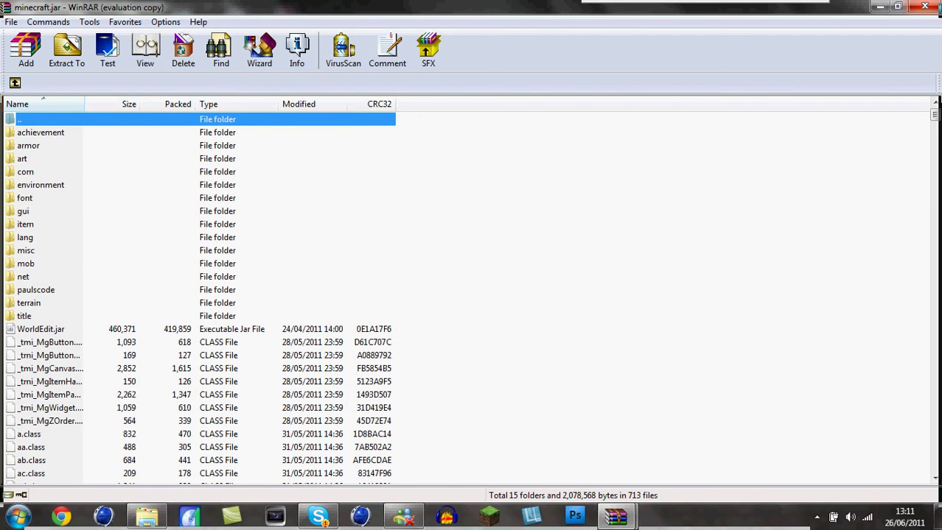
{"action": "left_click", "coordinate": [924, 6]}
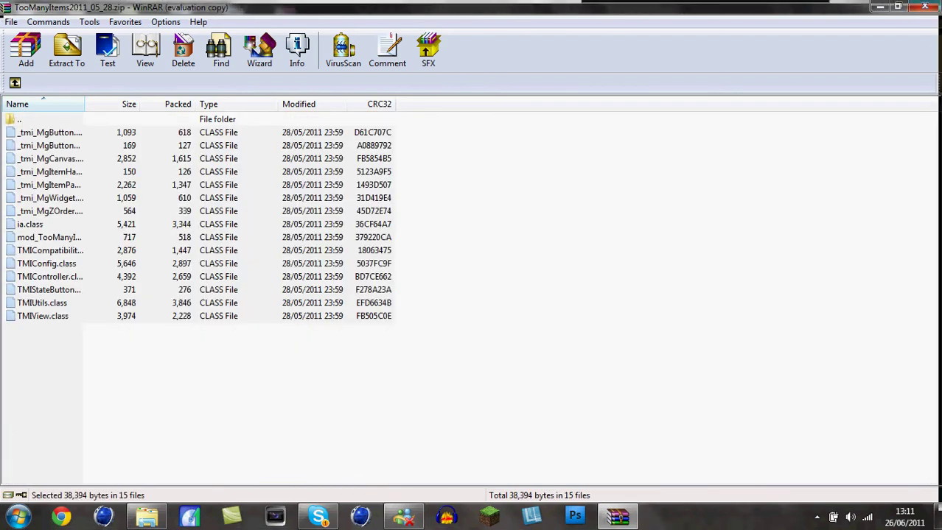
Close the TooManyItems zip, launch Minecraft.exe and maximize the launcher
{"action": "left_click", "coordinate": [924, 6]}
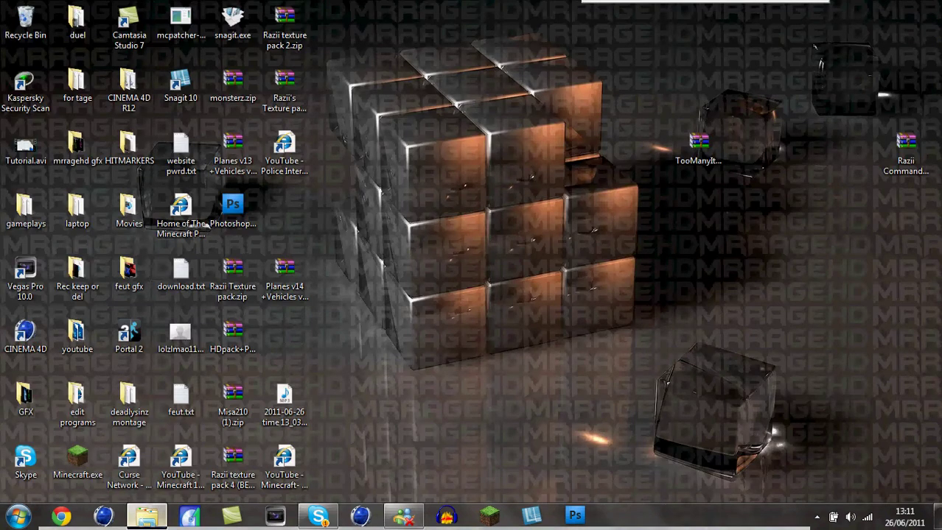
{"action": "left_click", "coordinate": [147, 515]}
{"action": "left_click", "coordinate": [147, 516]}
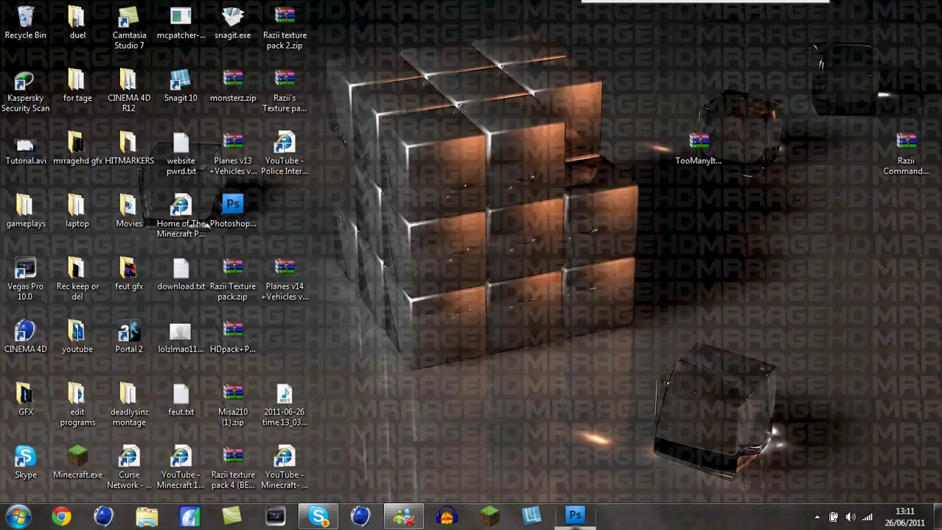
{"action": "left_click", "coordinate": [489, 516]}
{"action": "key", "text": "Return"}
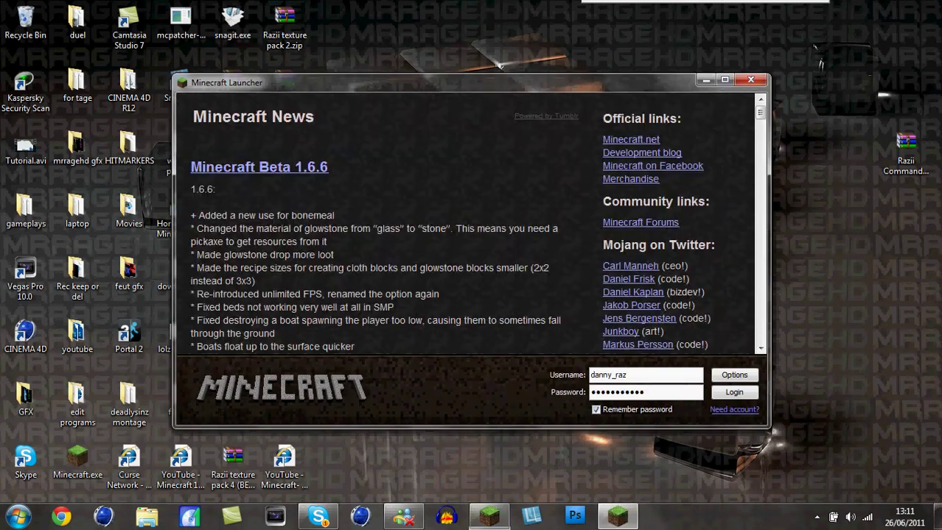
{"action": "double_click", "coordinate": [500, 81]}
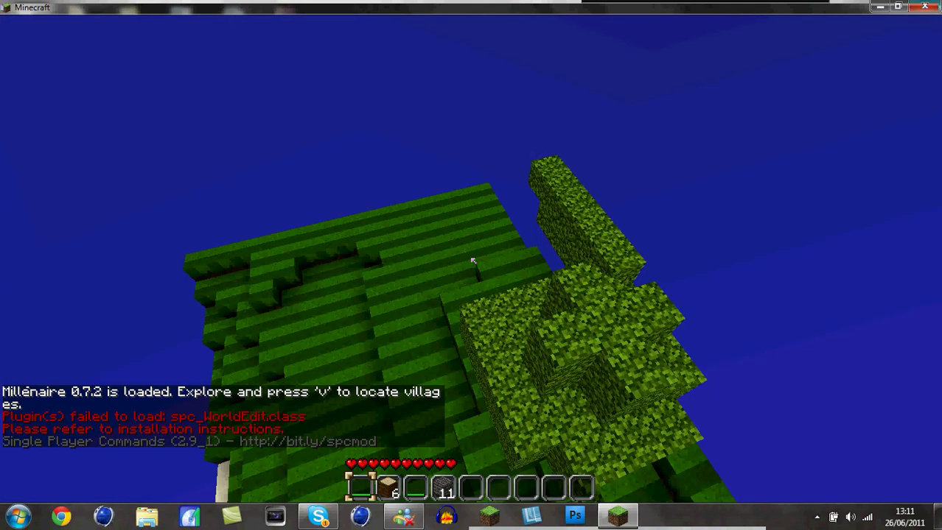
Check the TooManyItems panel in the inventory, toggling it off and on, then save and quit
{"action": "key", "text": "e"}
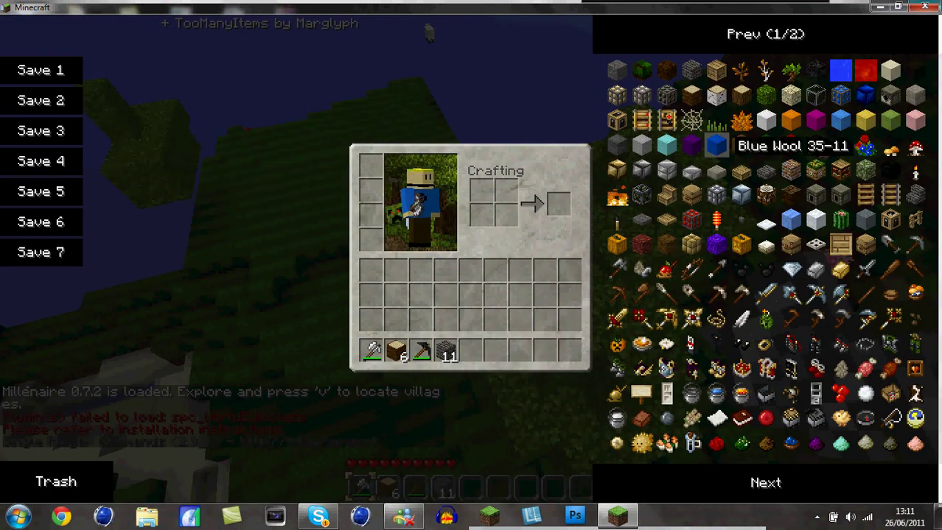
{"action": "key", "text": "o"}
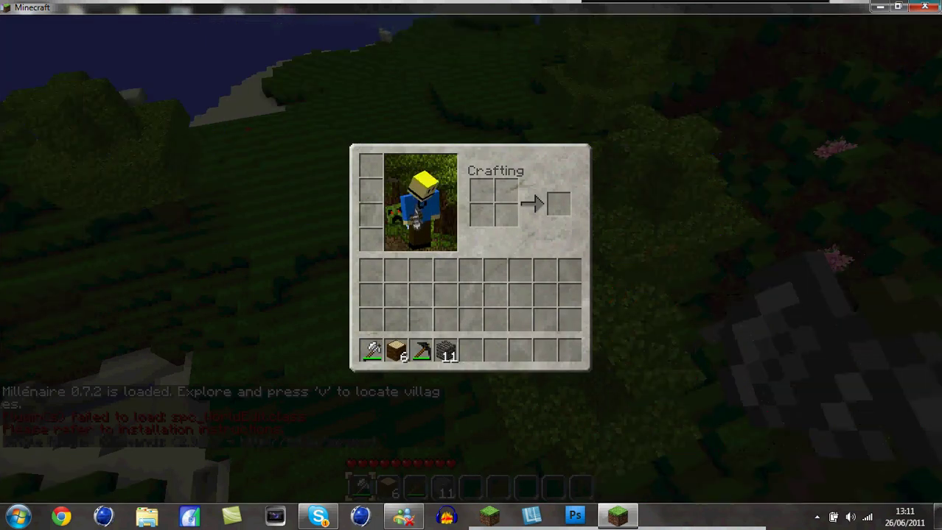
{"action": "key", "text": "o"}
{"action": "key", "text": "e"}
{"action": "key", "text": "Escape"}
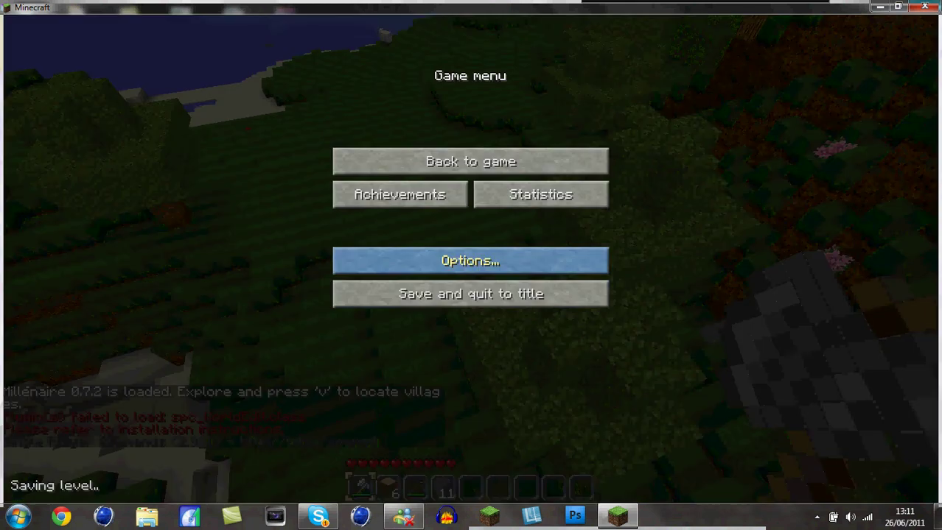
{"action": "left_click", "coordinate": [470, 294]}
Connect to the server and try spawning the Norman Axe and another item from TooManyItems
{"action": "left_click", "coordinate": [470, 246]}
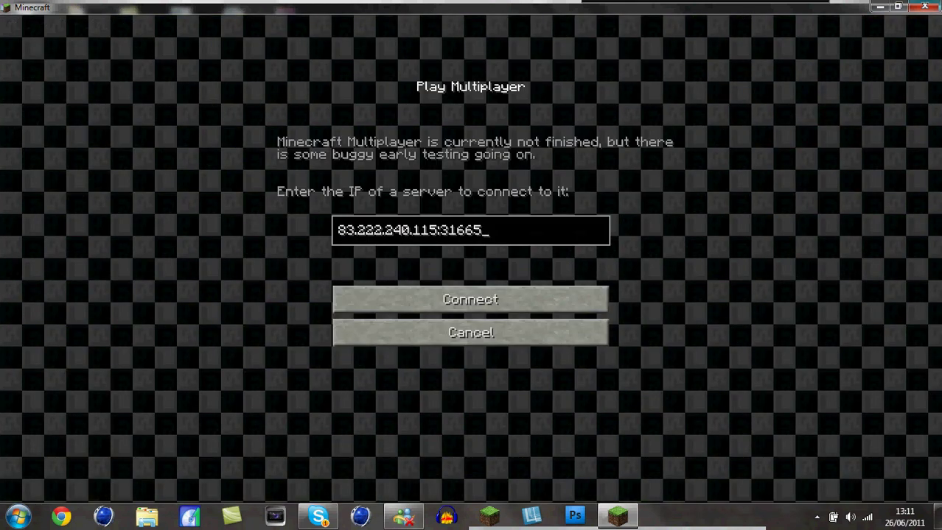
{"action": "key", "text": "Return"}
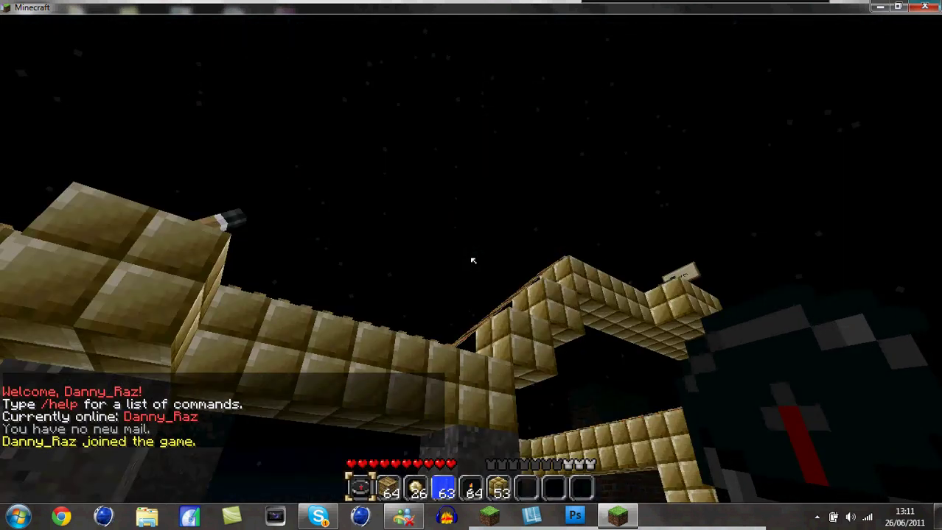
{"action": "key", "text": "e"}
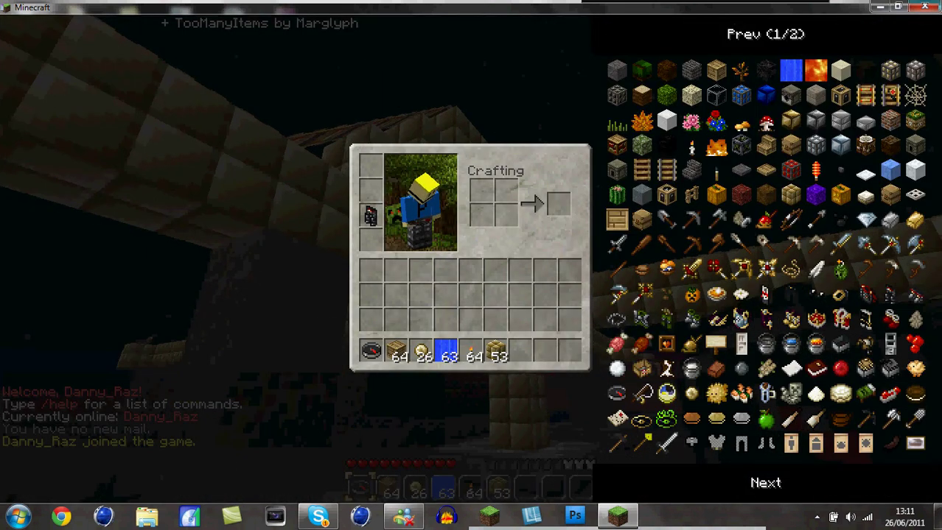
{"action": "scroll", "coordinate": [790, 170], "scroll_direction": "down", "scroll_amount": 1}
{"action": "scroll", "coordinate": [791, 170], "scroll_direction": "up", "scroll_amount": 1}
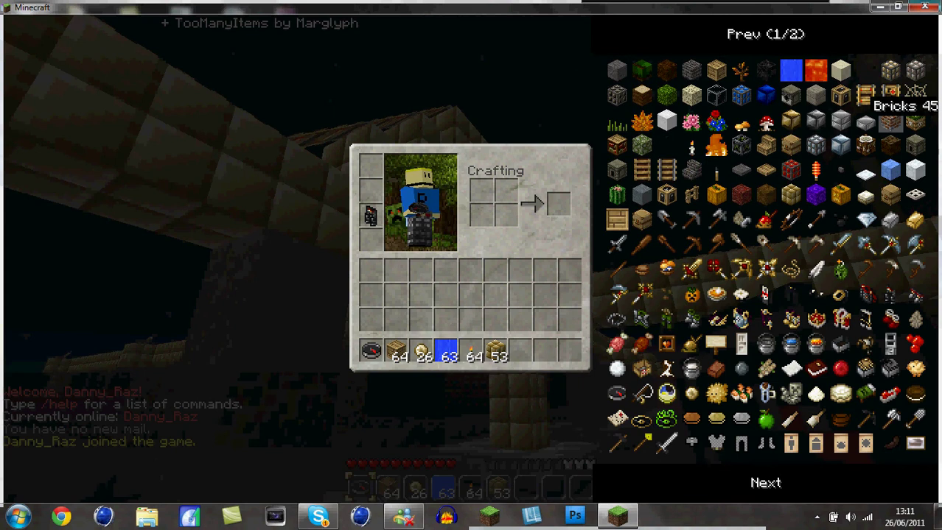
{"action": "left_click", "coordinate": [895, 419]}
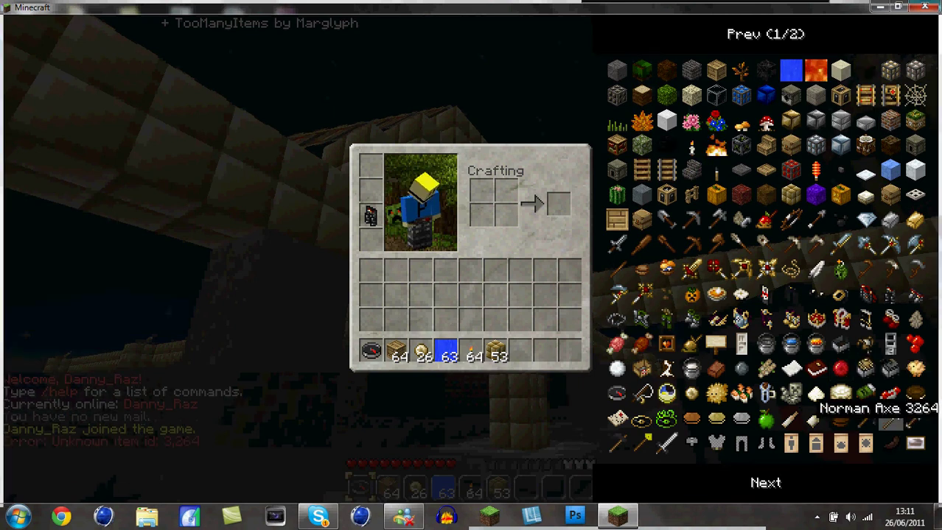
{"action": "left_click", "coordinate": [892, 419]}
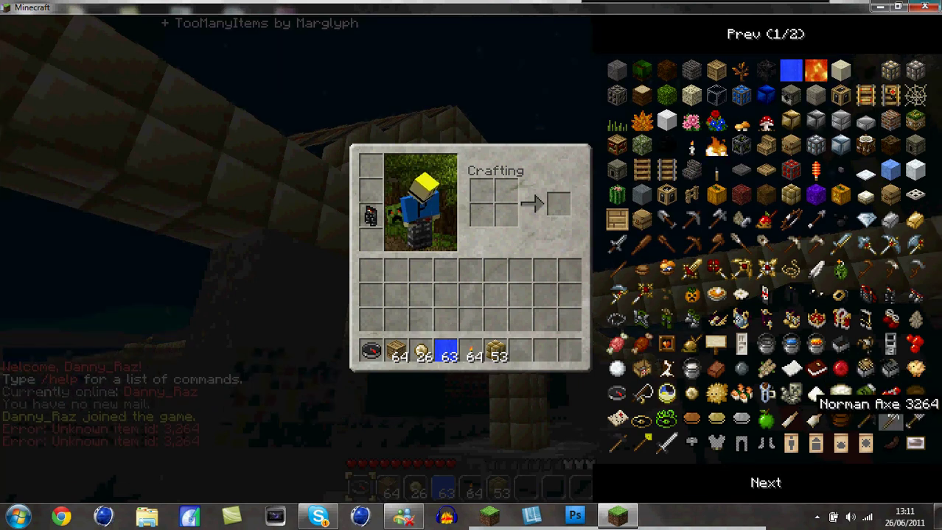
{"action": "left_click", "coordinate": [890, 420]}
{"action": "left_click", "coordinate": [890, 420]}
{"action": "left_click", "coordinate": [890, 420]}
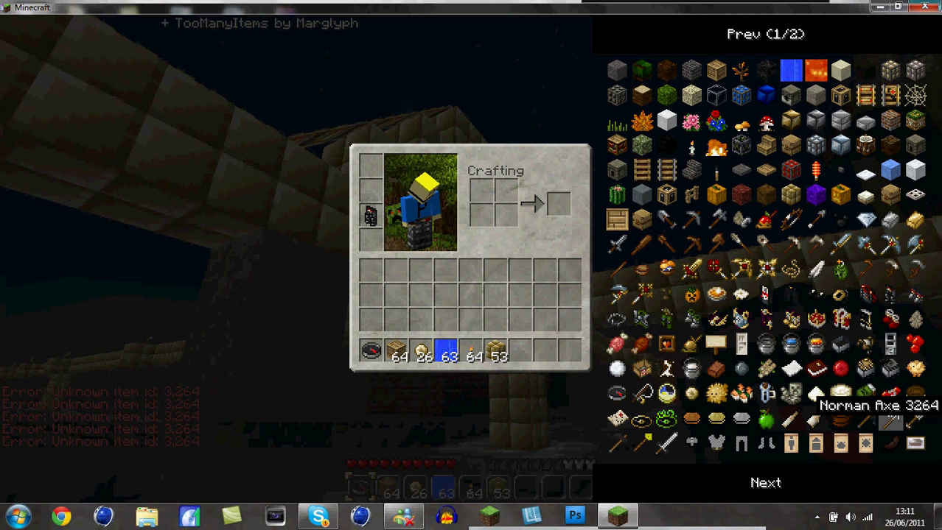
{"action": "left_click", "coordinate": [915, 442]}
{"action": "left_click", "coordinate": [915, 442]}
{"action": "left_click", "coordinate": [915, 442]}
{"action": "left_click", "coordinate": [915, 442]}
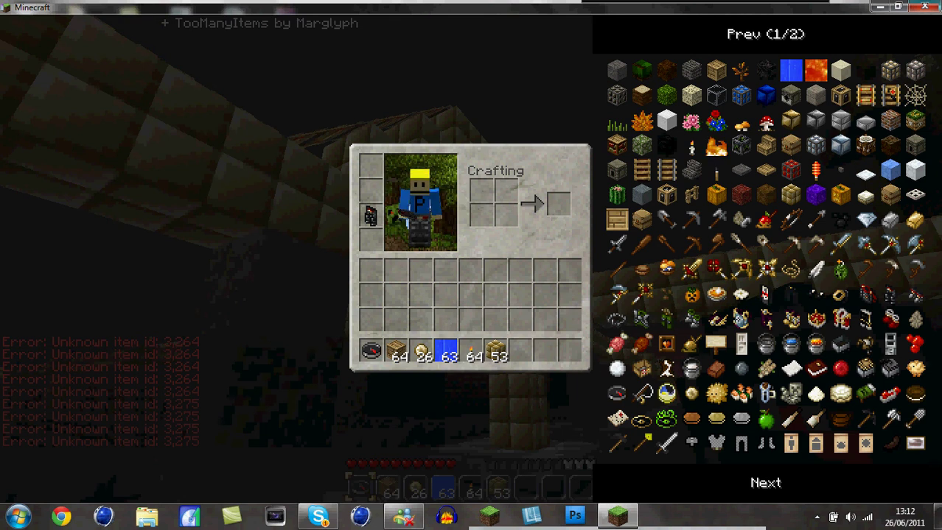
Close the inventory, fly upward above the walkway and bring up the game menu
{"action": "key", "text": "e"}
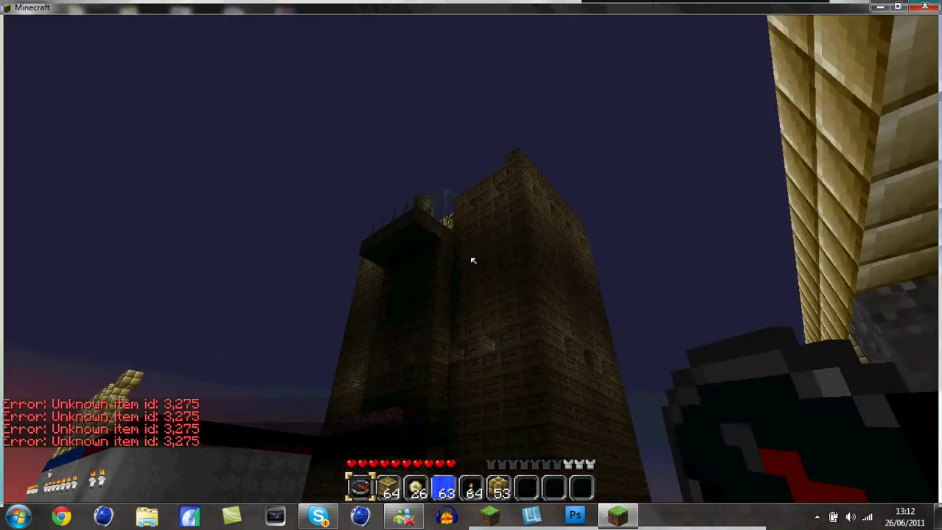
{"action": "key", "text": "space"}
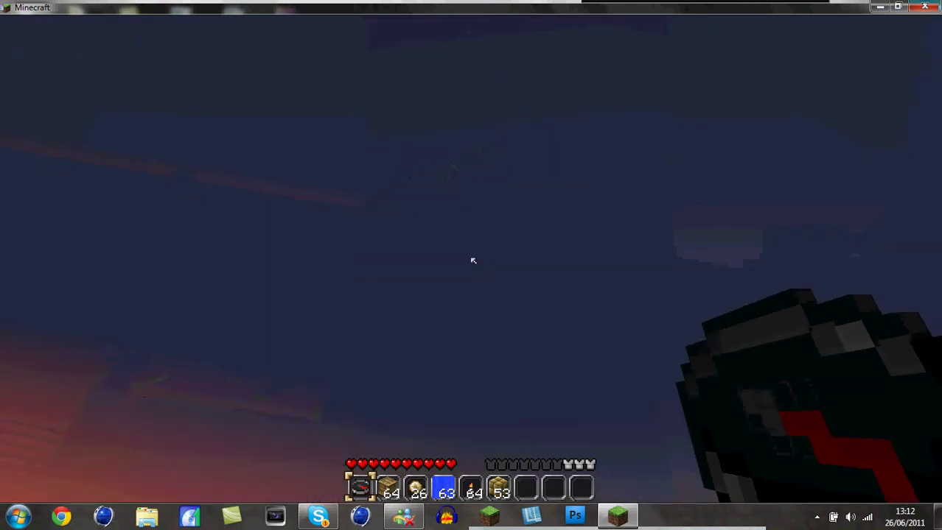
{"action": "key", "text": "Escape"}
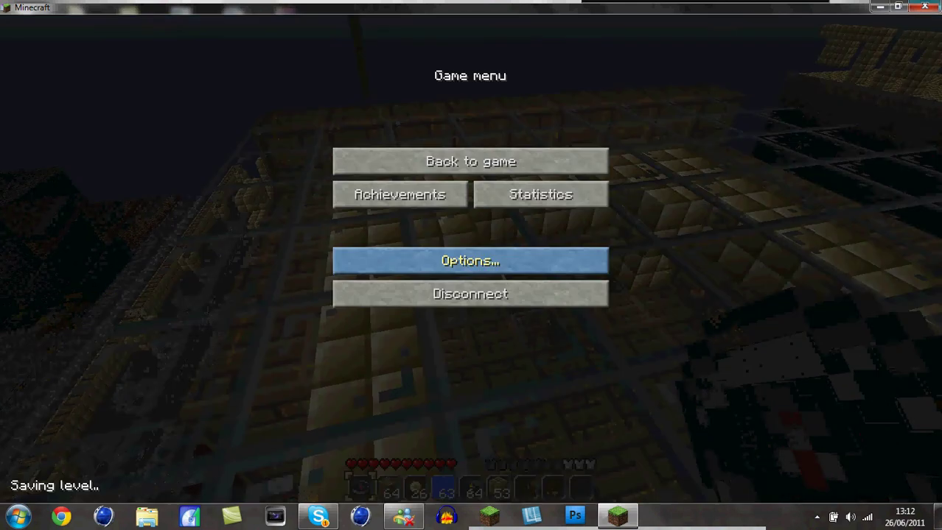